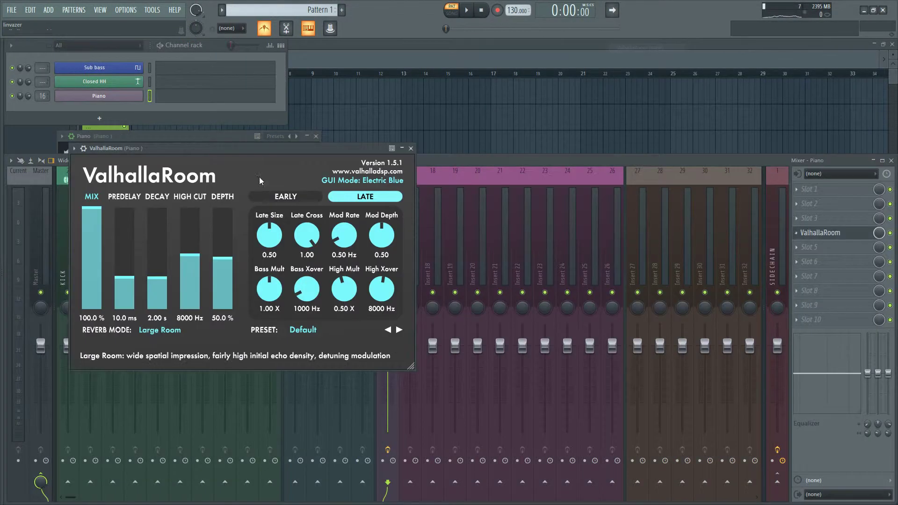
Adjust the ValhallaRoom reverb to 79.7% depth, 8960 Hz high cut, 1.63 s decay and 19.8% mix
drag(308, 143, 454, 151)
click(369, 233)
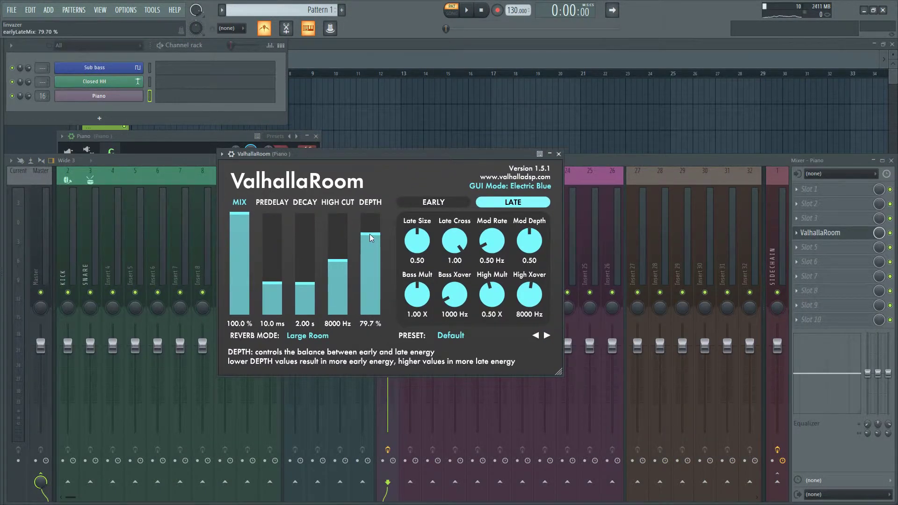
click(337, 253)
click(296, 289)
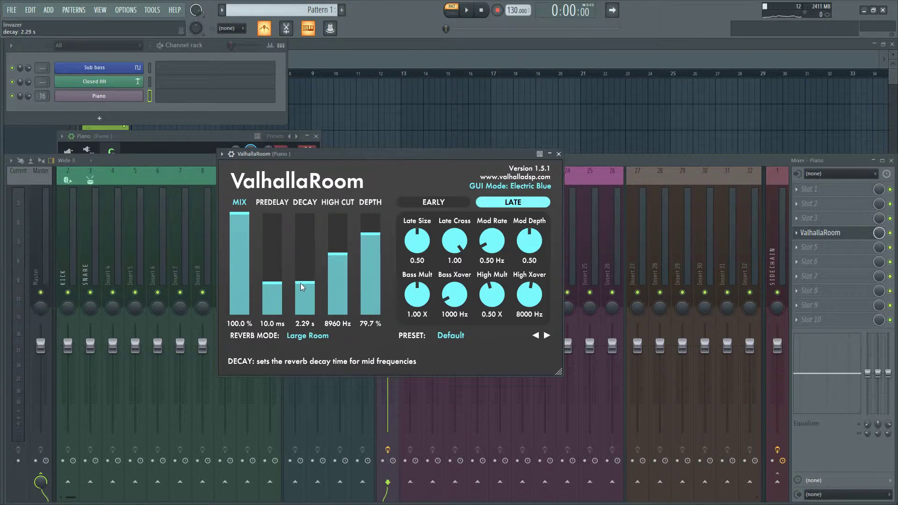
drag(301, 283, 301, 285)
click(239, 289)
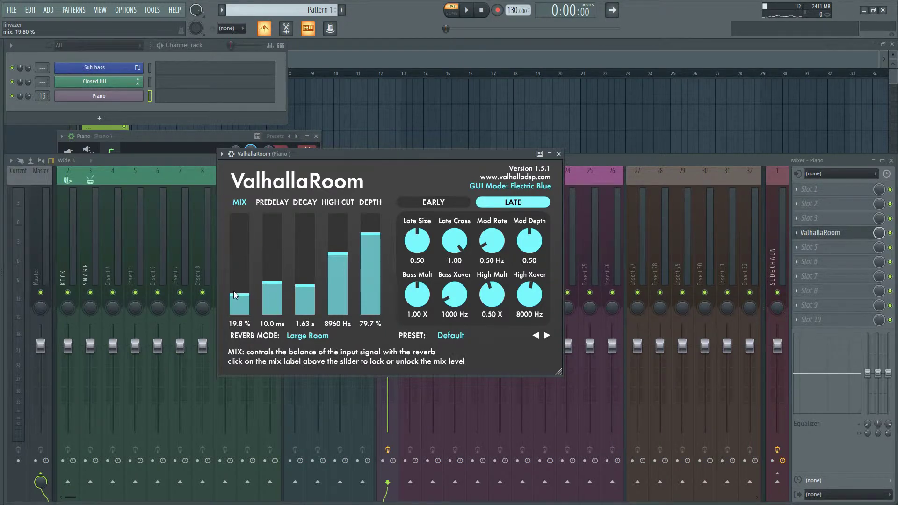
Play notes on the Piano channel to audition the adjusted reverb
key(v)
key(r)
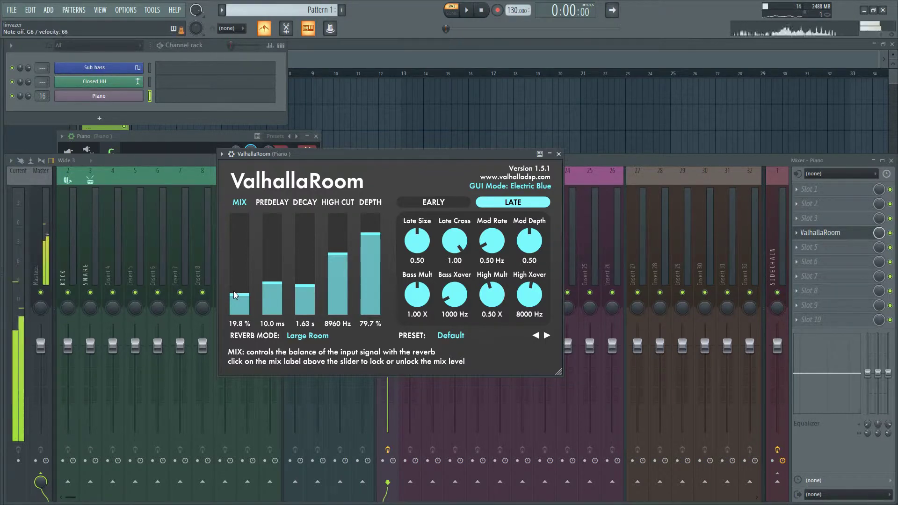
key(bracketright)
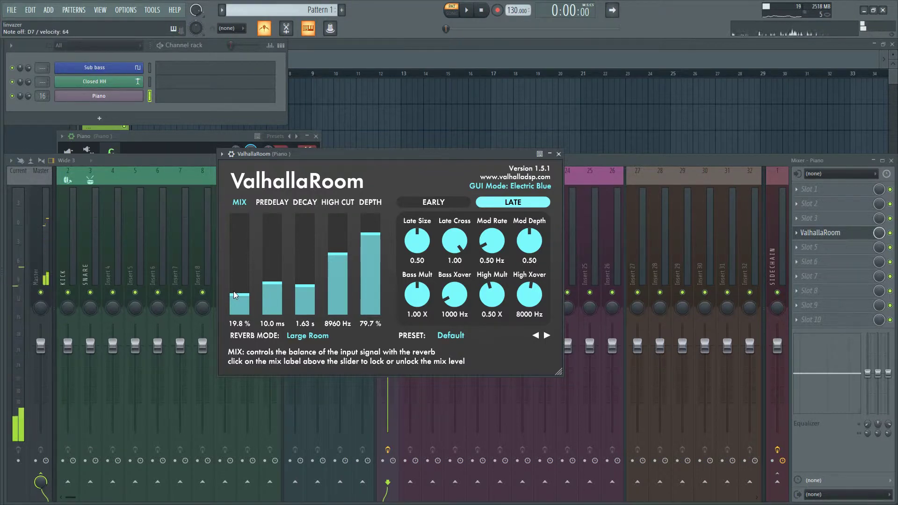
key(a)
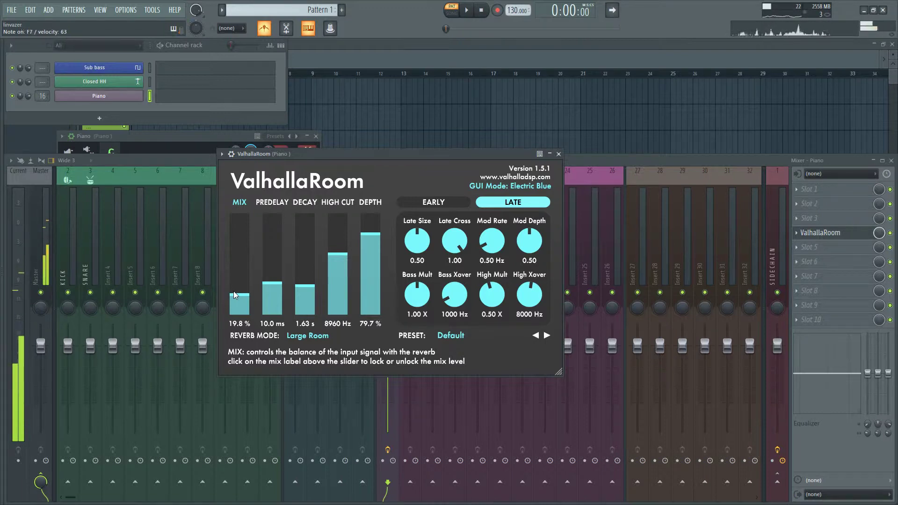
key(bracketleft)
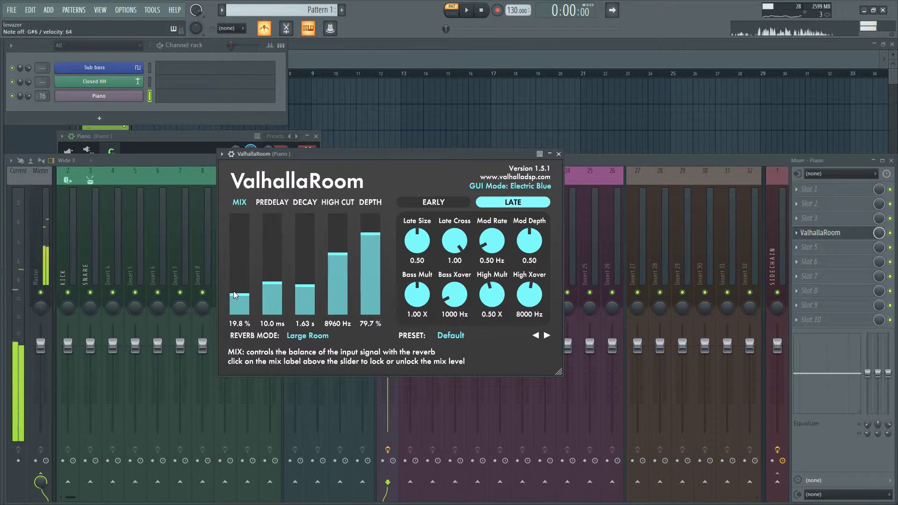
key(v)
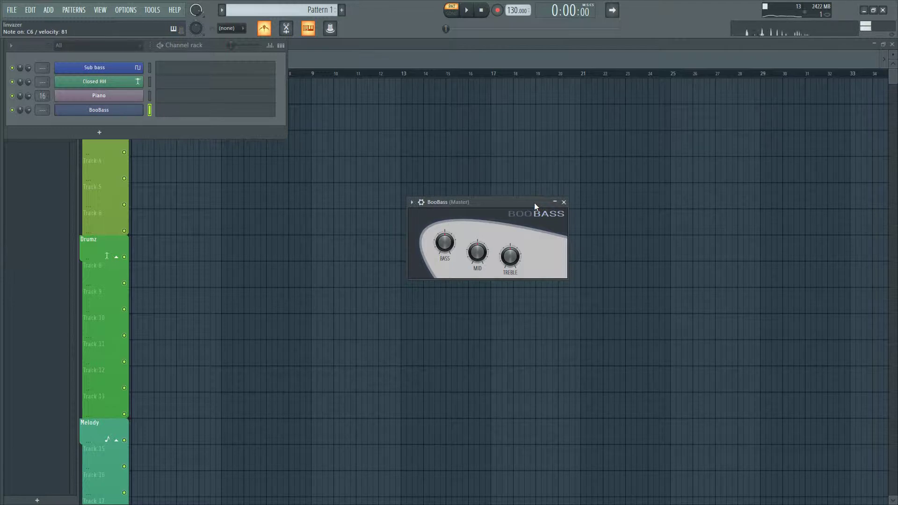
Set the BooBass root note to C4 and play a few bass notes to check the pitch
click(421, 202)
click(439, 219)
right_click(498, 395)
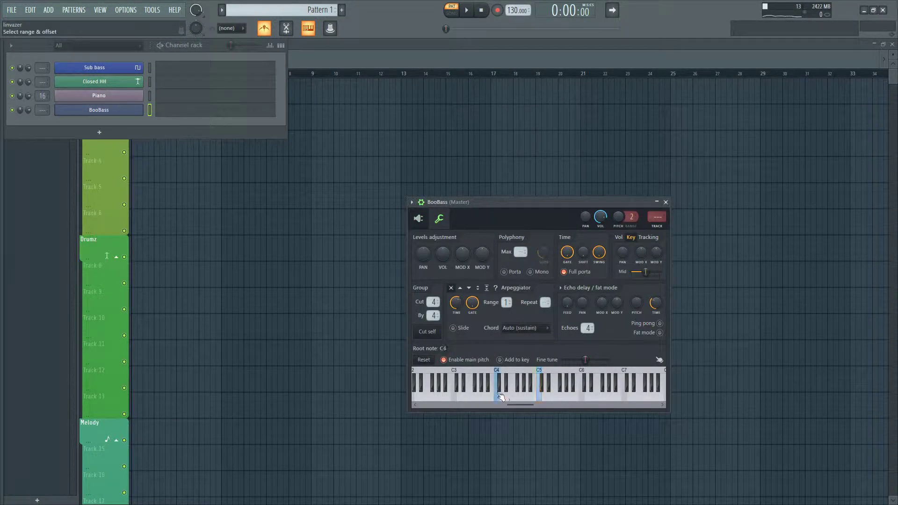
click(506, 389)
key(z)
key(c)
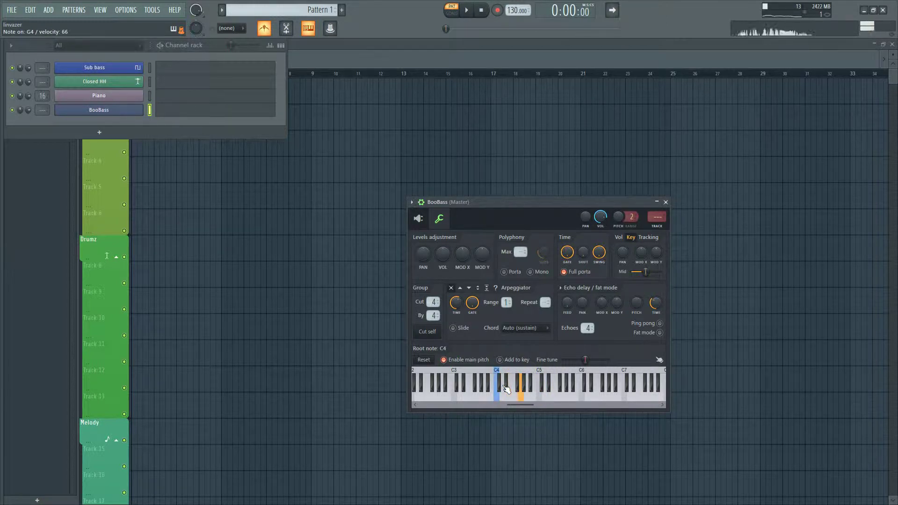
key(z)
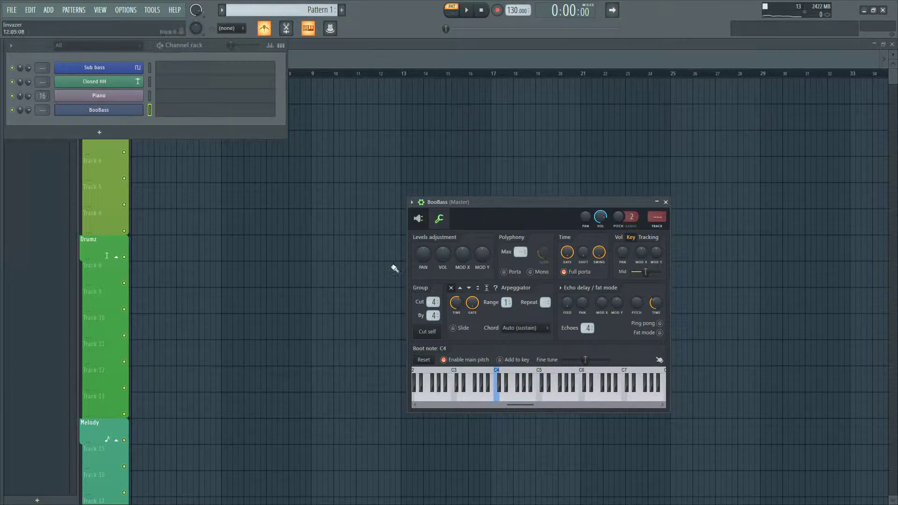
Record a live BooBass performance into Pattern 1 in song mode
key(F5)
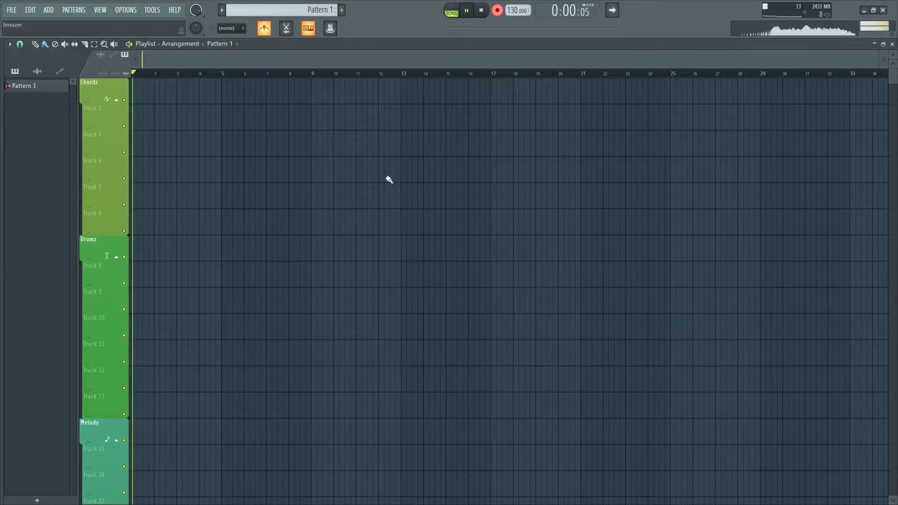
key(space)
key(q)
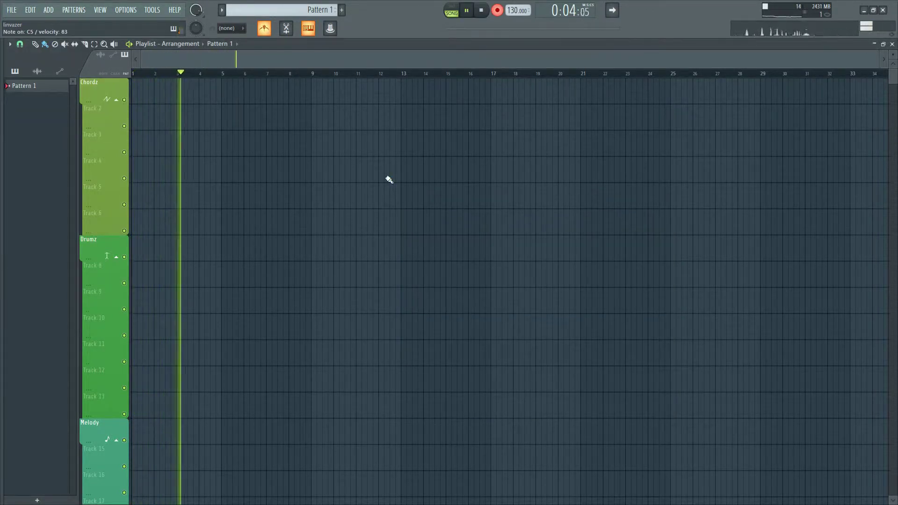
key(v)
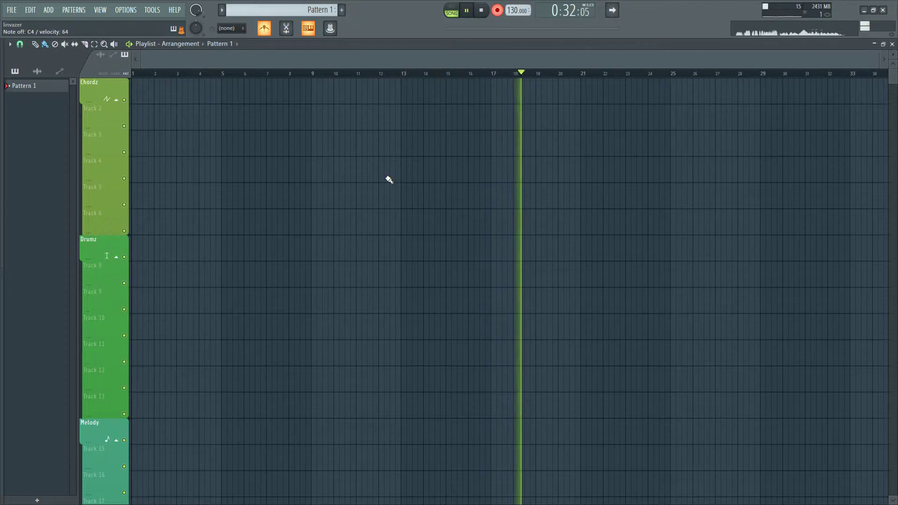
key(space)
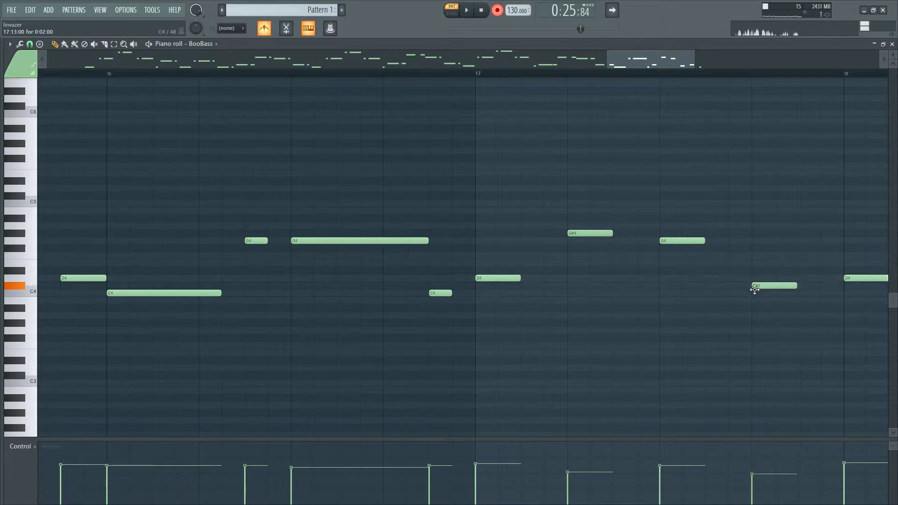
Move the last bass note of bar 17 to D4 and the first note of bar 18 to C4, then play back
scroll(754, 276, right, 4)
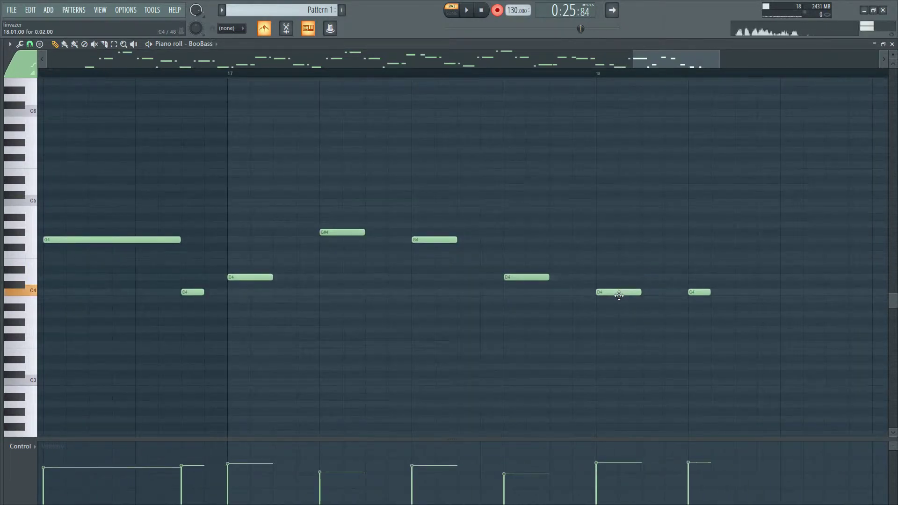
scroll(689, 299, down, 3)
key(space)
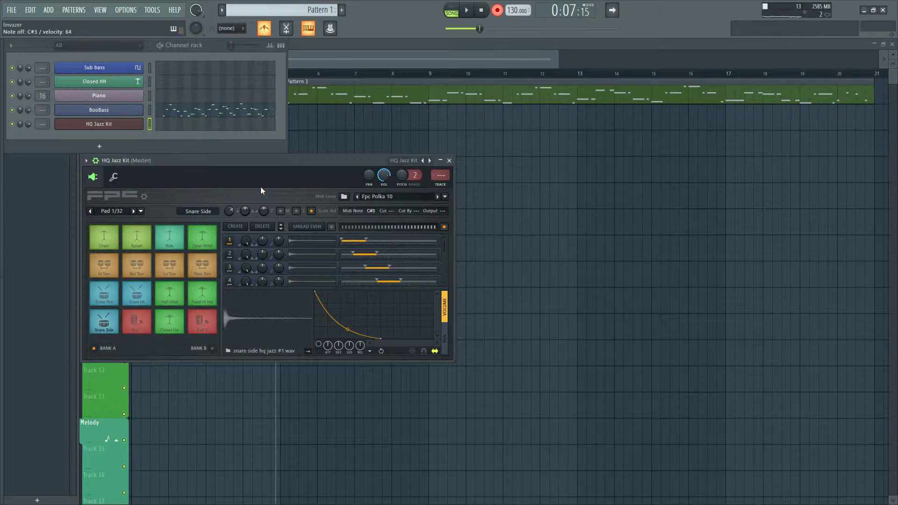
Record a kick and snare performance with HQ Jazz Kit into a new Pattern 2
key(F12)
key(F4)
key(space)
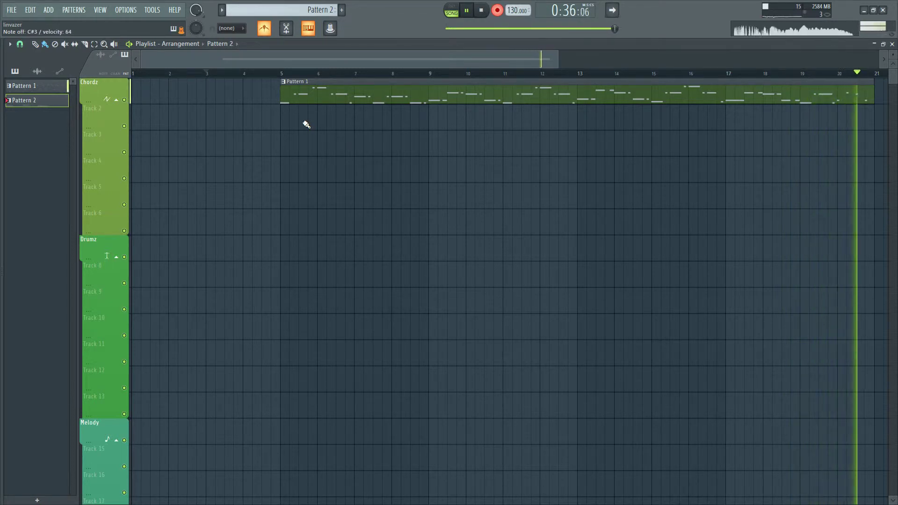
key(space)
Place the Pattern 2 clip at bar 5 on the track below the Pattern 1 clip
click(317, 109)
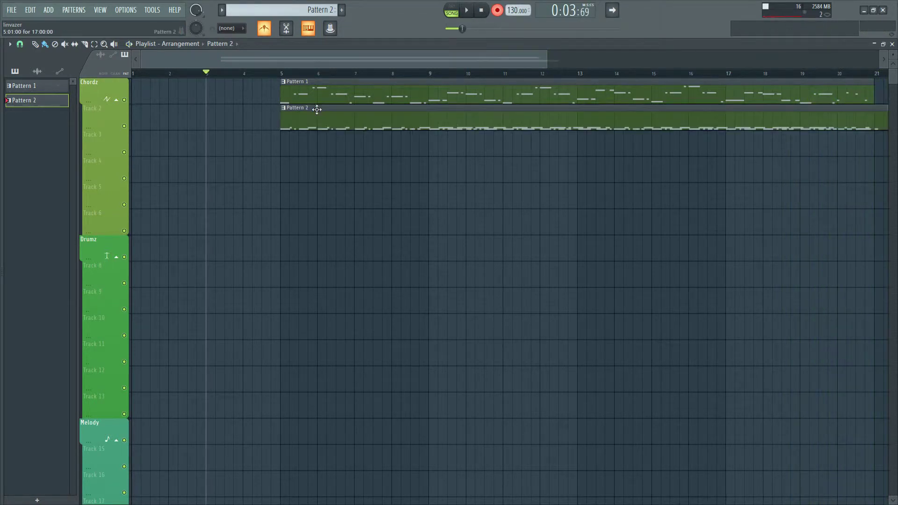
scroll(469, 145, down, 2)
scroll(634, 123, up, 3)
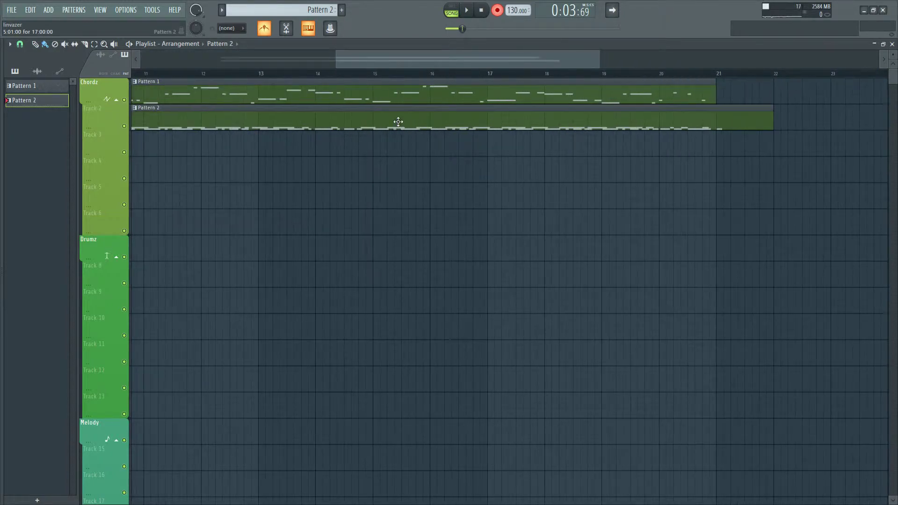
Open the HQ Jazz Kit notes of Pattern 2 and play them back to check the kick and snare timing
double_click(397, 122)
drag(425, 216, 406, 434)
scroll(402, 241, up, 3)
key(space)
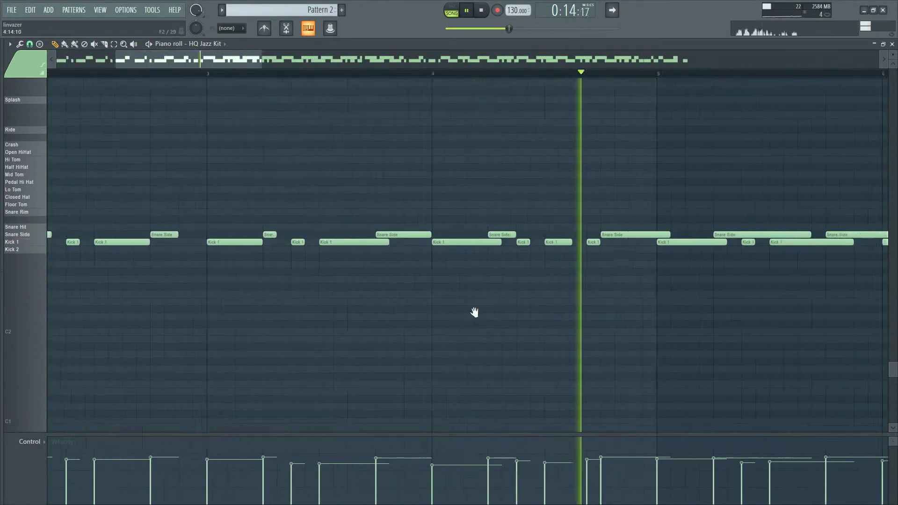
scroll(412, 308, up, 2)
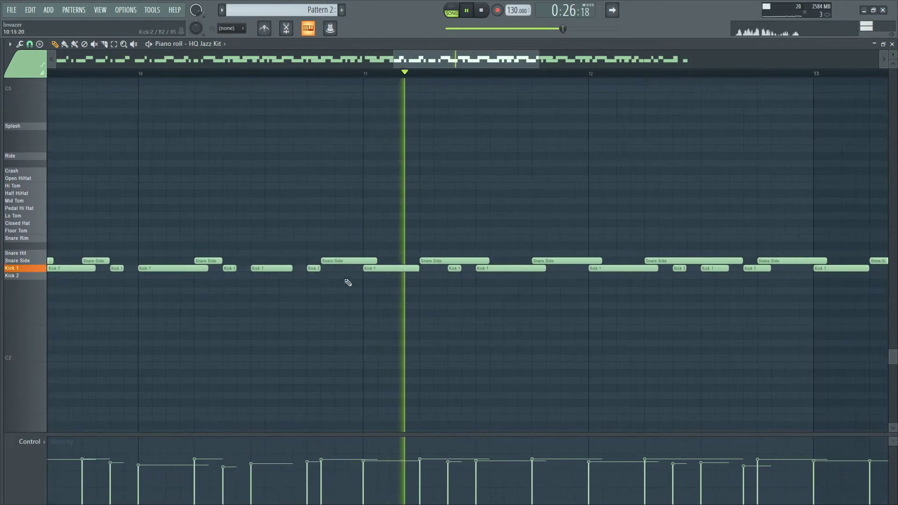
Delete the short Kick 1 note near the end of bar 10 and move the following Snare Side note one step earlier
click(140, 74)
key(space)
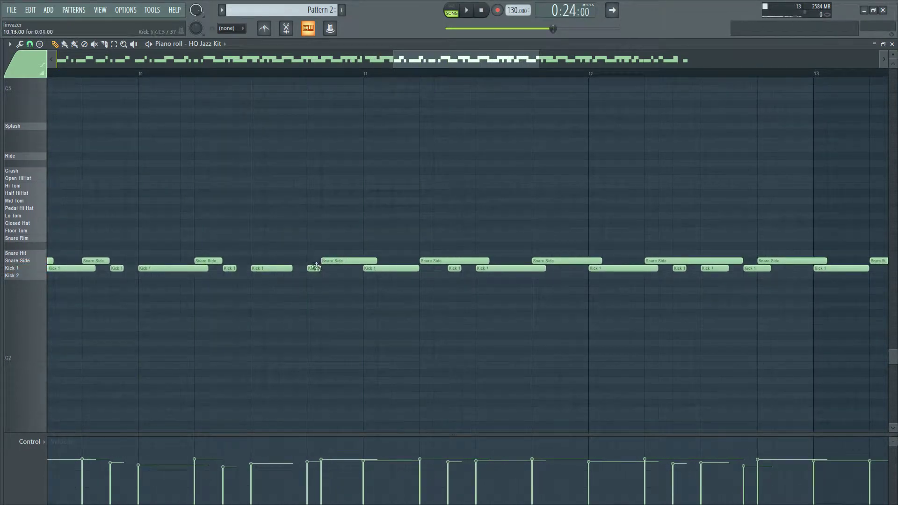
key(space)
right_click(314, 268)
drag(328, 260, 313, 261)
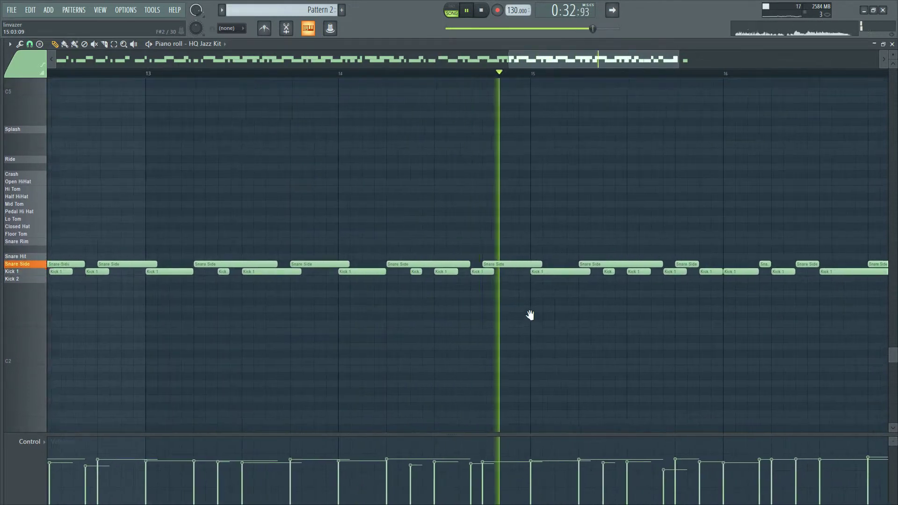
key(space)
Add four one-step Closed Hat notes, one every two steps, in the first half of bar 1
scroll(144, 202, left, 10)
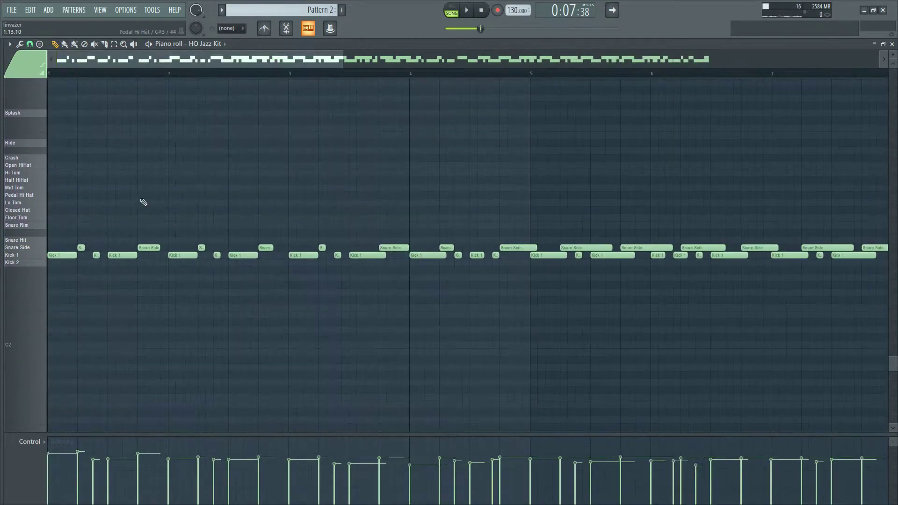
scroll(143, 202, up, 2)
click(72, 220)
drag(50, 215, 50, 201)
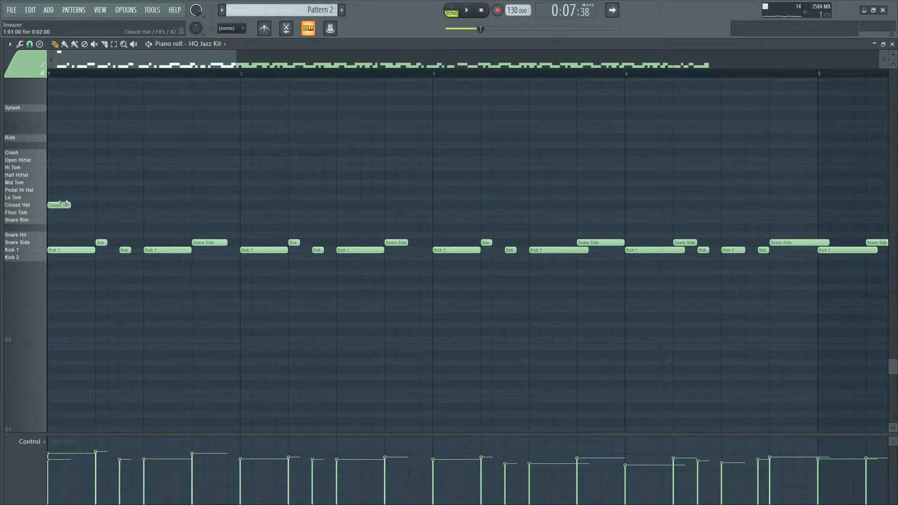
click(52, 204)
key(space)
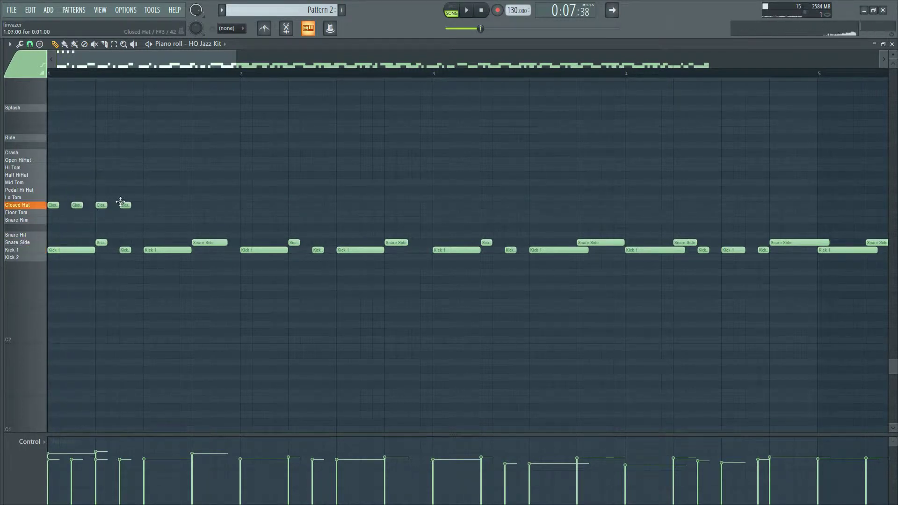
key(space)
key(space)
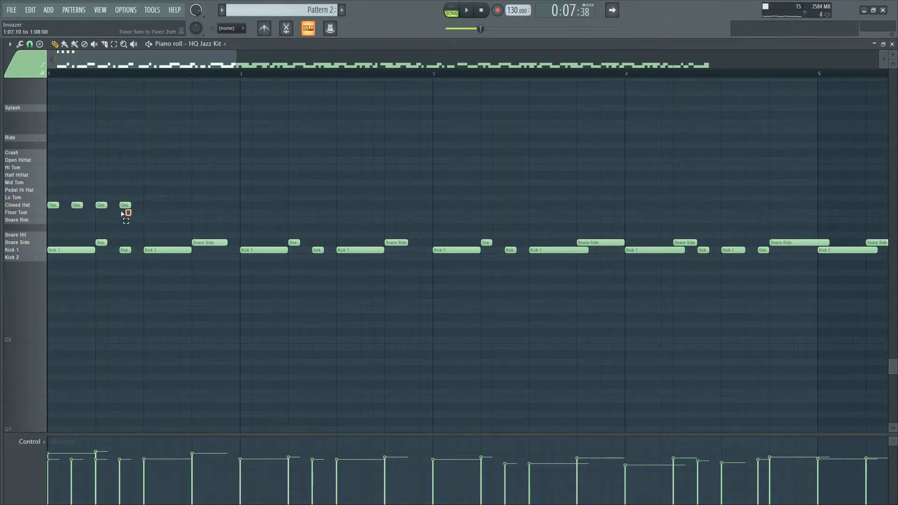
Duplicate the four Closed Hat notes repeatedly to fill the row through the end of bar 2
drag(121, 213, 155, 204)
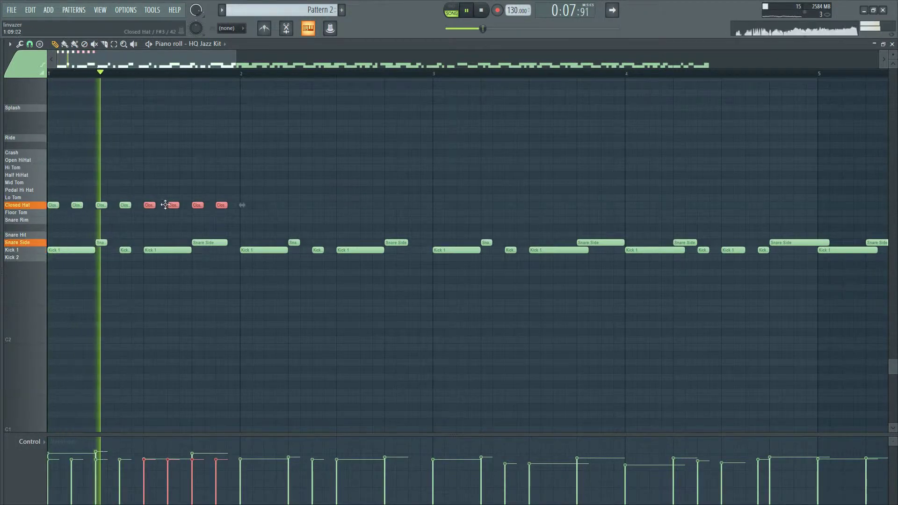
drag(148, 204, 342, 206)
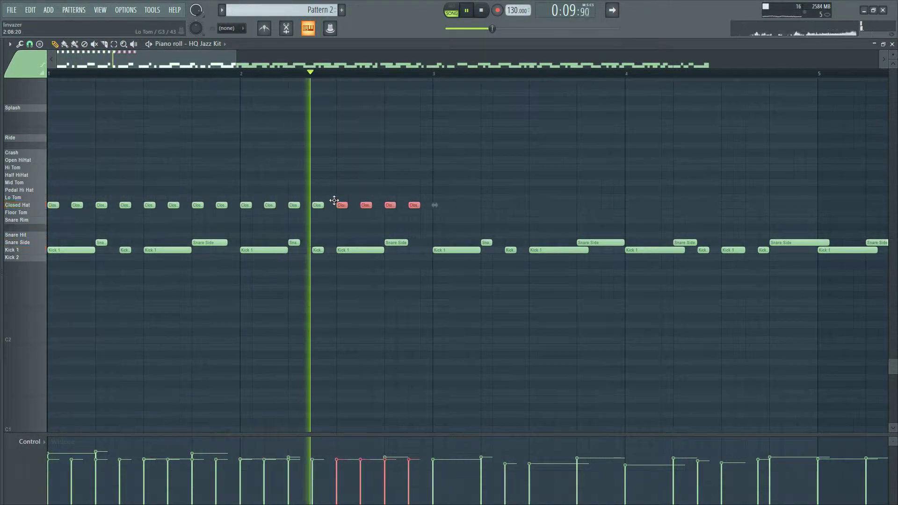
key(space)
Duplicate the Closed Hat notes of bars 1 and 2 to fill the row through bar 8, and play the drums back
drag(437, 215, 51, 204)
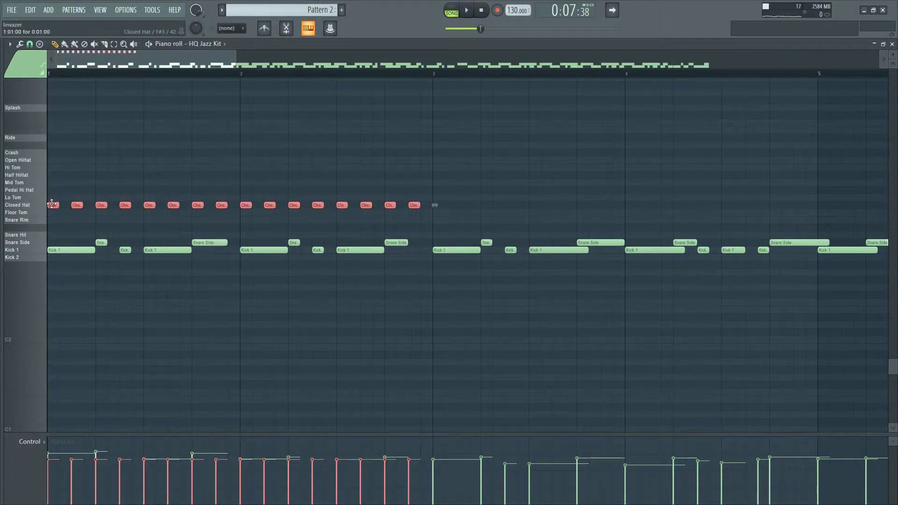
scroll(327, 187, down, 3)
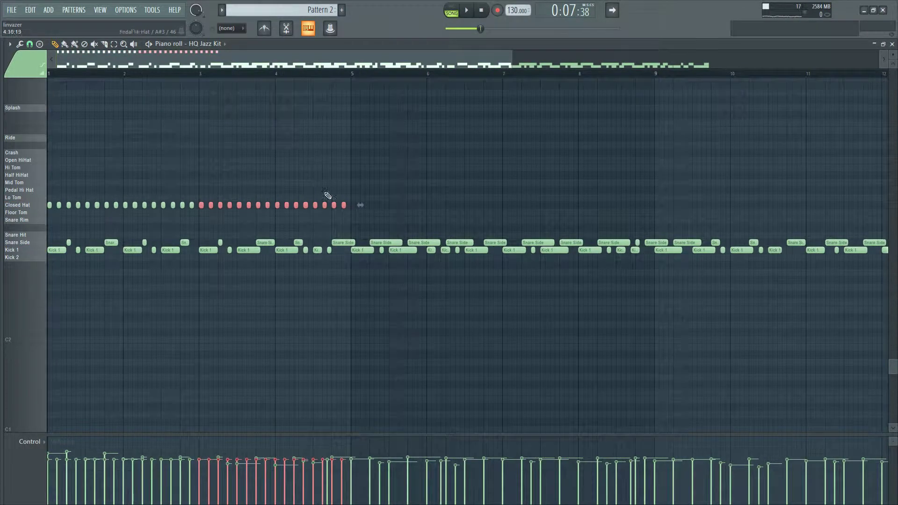
drag(335, 214, 353, 196)
scroll(304, 182, down, 2)
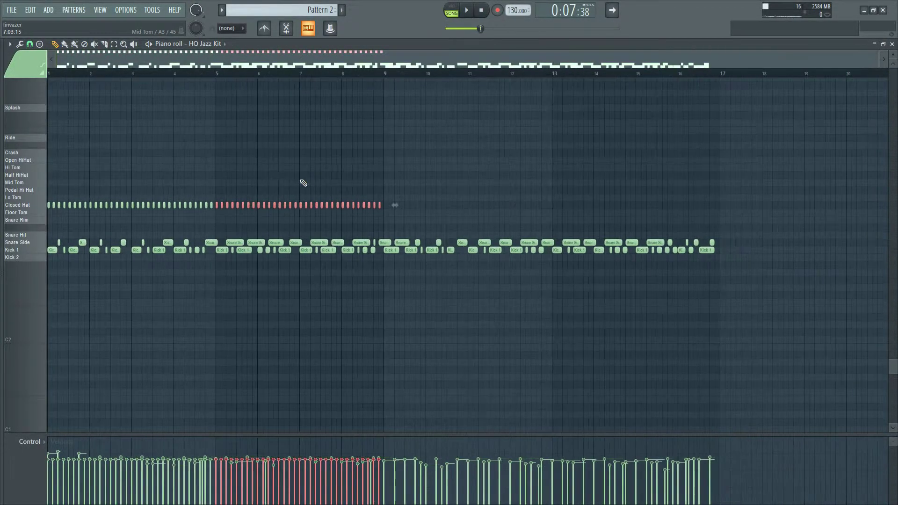
key(space)
scroll(66, 176, up, 3)
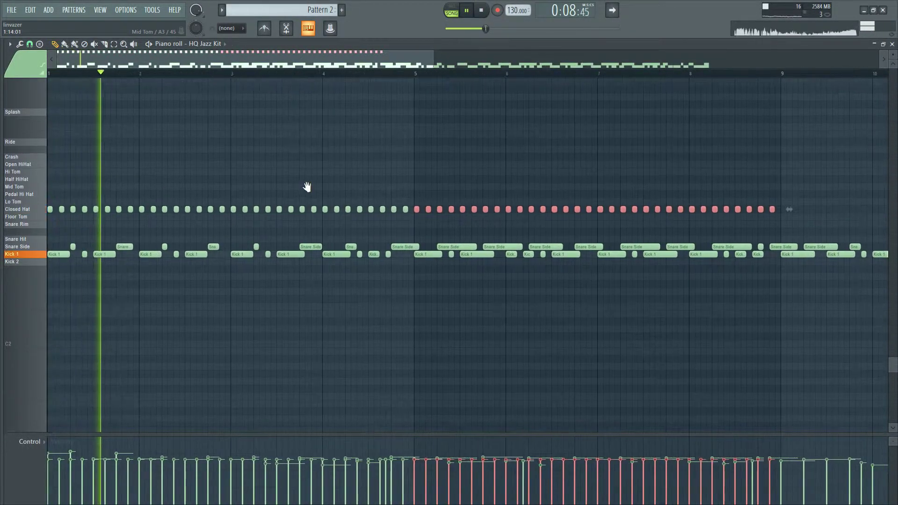
scroll(222, 183, down, 3)
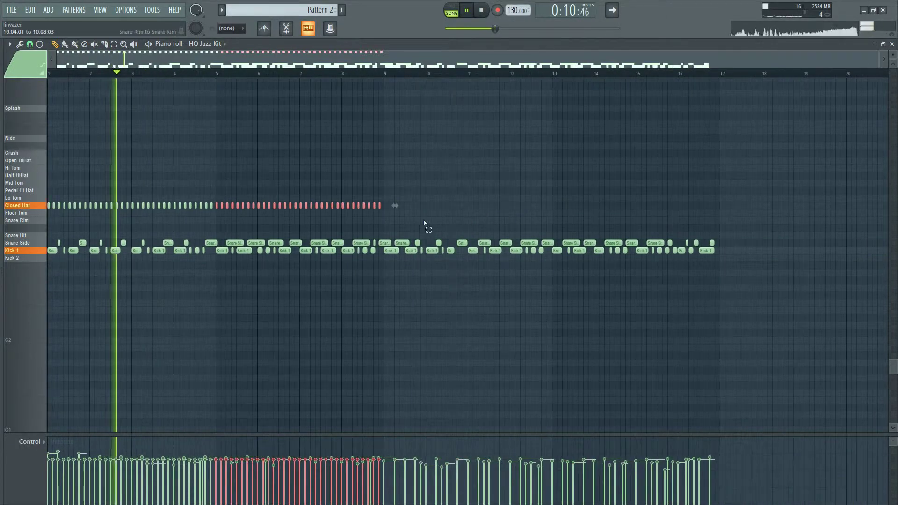
Replace the last Closed Hat note of bar 1 with a one-step Half HiHat note
drag(444, 223, 45, 172)
click(59, 181)
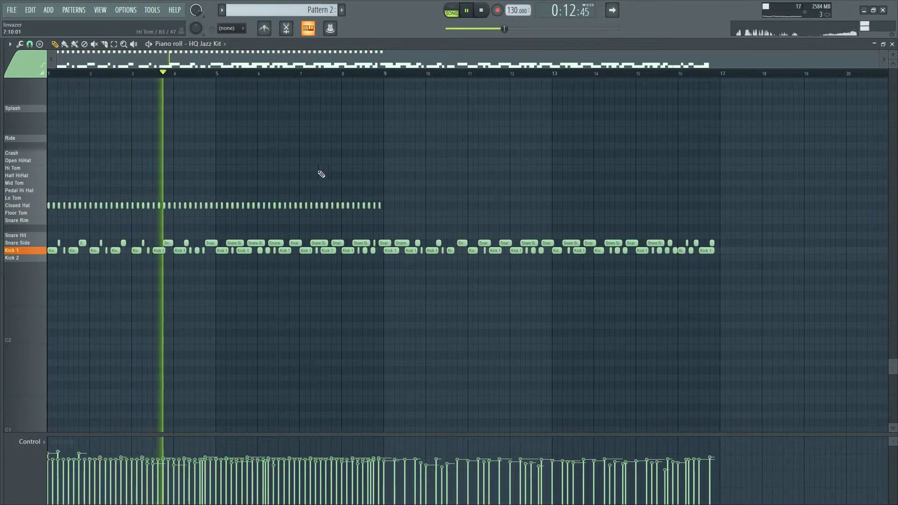
scroll(110, 185, up, 3)
scroll(156, 253, down, 3)
scroll(124, 207, up, 3)
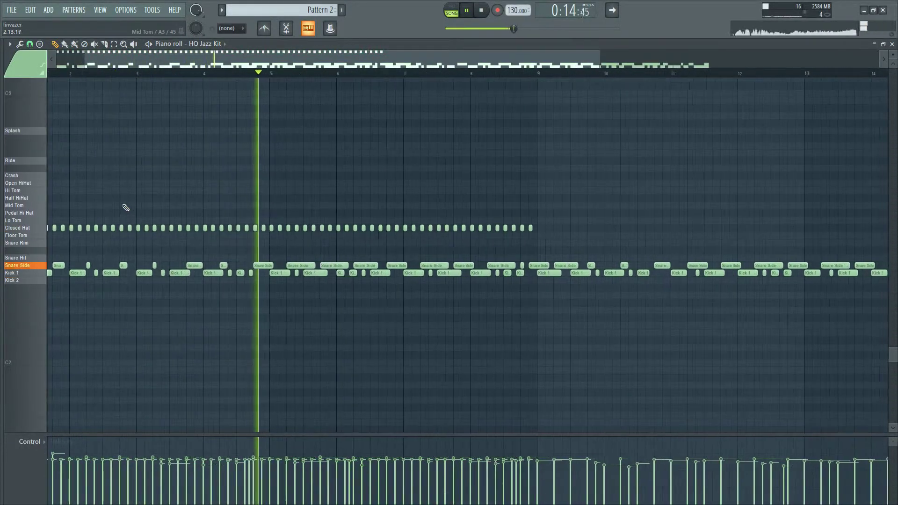
scroll(121, 190, up, 3)
scroll(124, 171, down, 2)
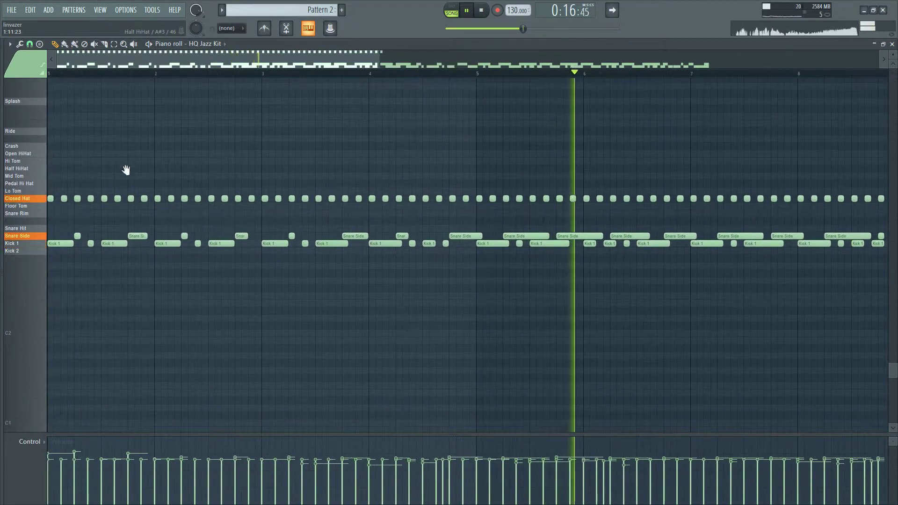
key(space)
scroll(66, 160, up, 2)
scroll(67, 159, down, 1)
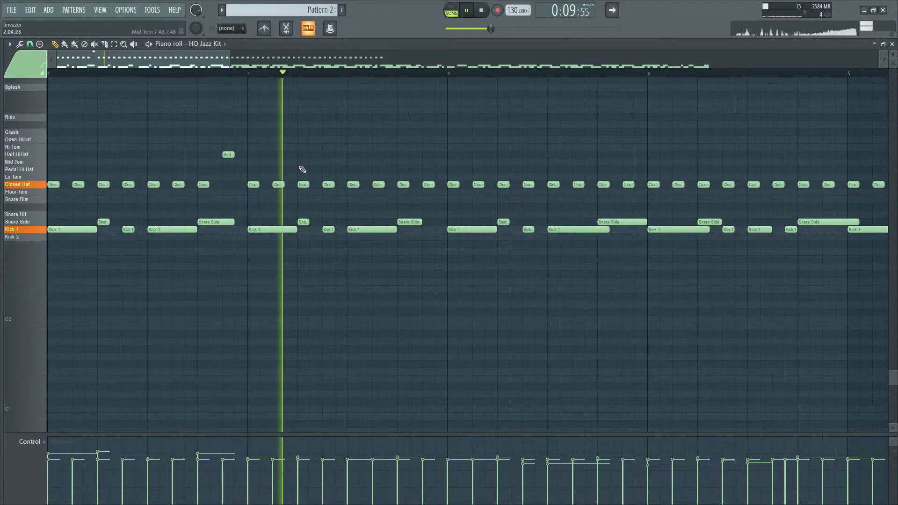
Replace the last Closed Hat note in each of bars 2, 3 and 4 with a one-step Half HiHat note
scroll(303, 170, right, 2)
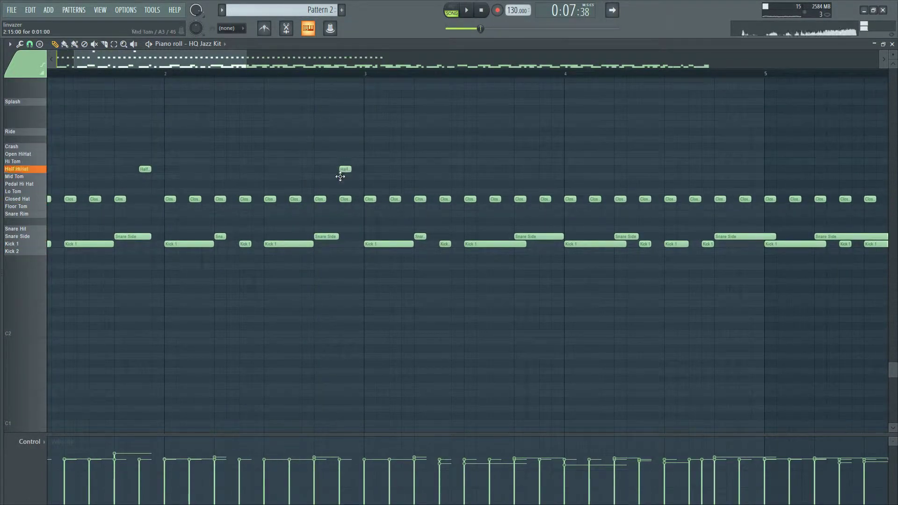
drag(390, 184, 298, 195)
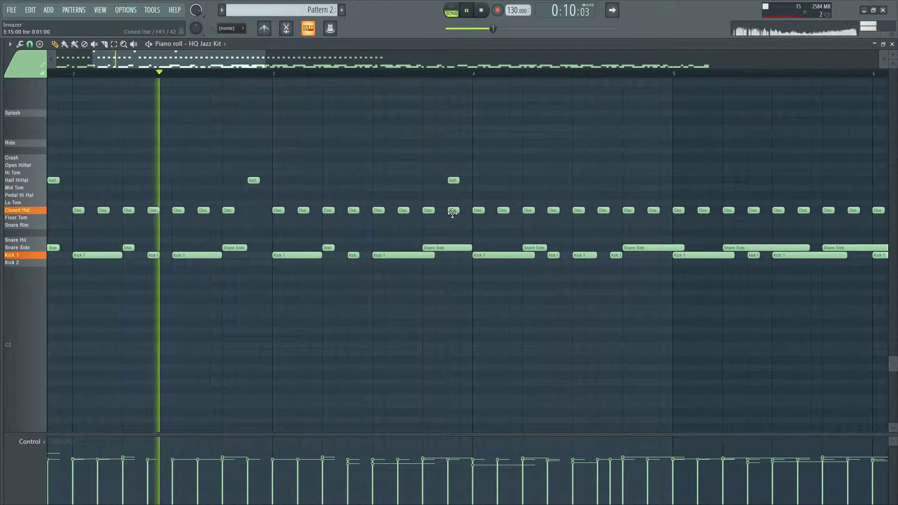
drag(591, 198, 427, 196)
scroll(411, 196, down, 3)
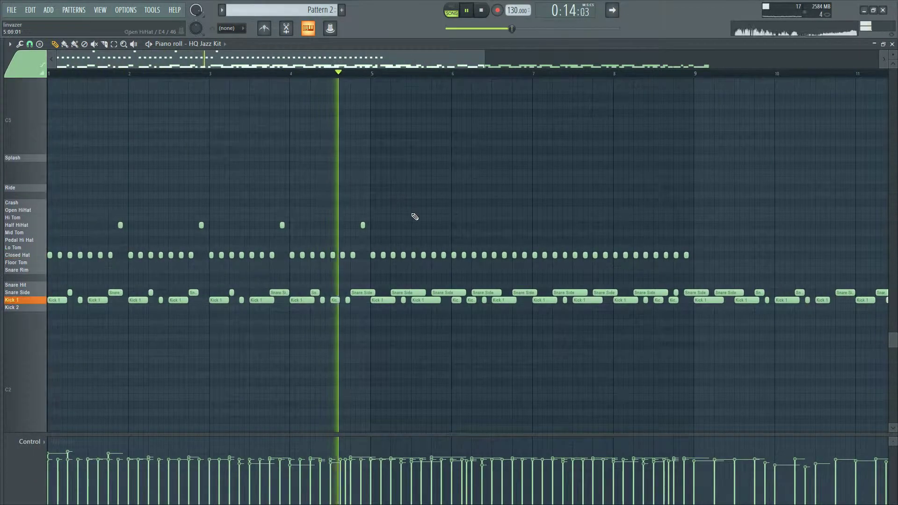
Duplicate the four Half HiHat notes of bars 1 to 4 into bars 5 to 8
drag(383, 235, 120, 223)
drag(120, 225, 444, 229)
click(503, 231)
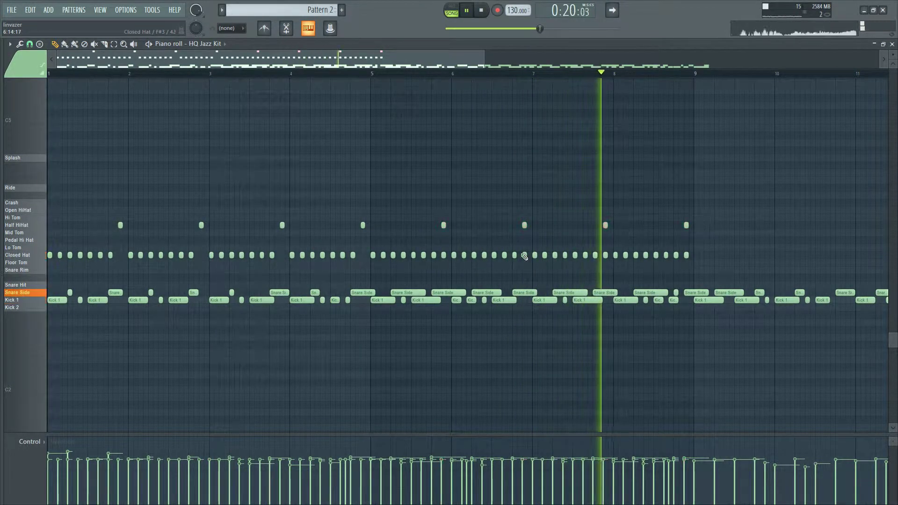
Delete the last Closed Hat note in each of bars 5 to 8, below the Half HiHat notes
right_click(444, 255)
right_click(524, 255)
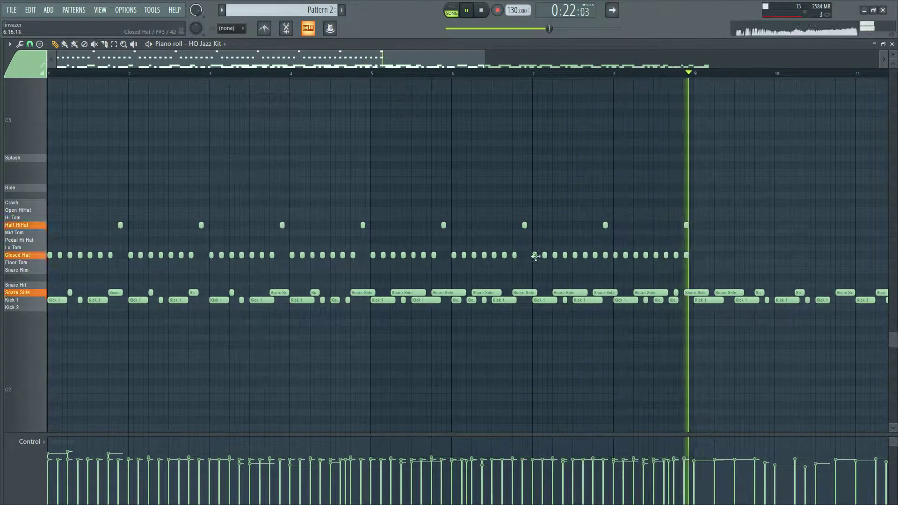
right_click(605, 255)
right_click(686, 255)
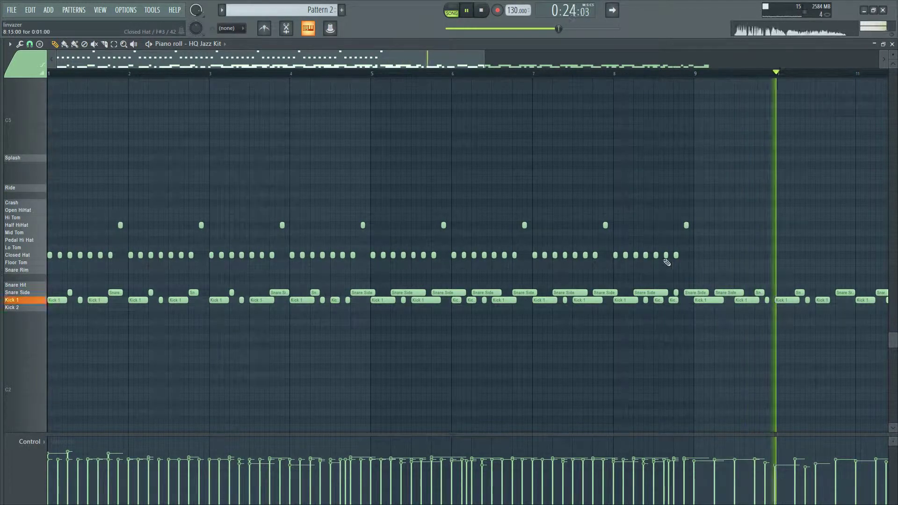
Duplicate the Closed Hat and Half HiHat notes of bars 1 to 8 into bars 9 to 16, and start playback
scroll(277, 226, down, 2)
drag(558, 259, 49, 201)
drag(50, 257, 527, 257)
key(space)
scroll(136, 214, up, 3)
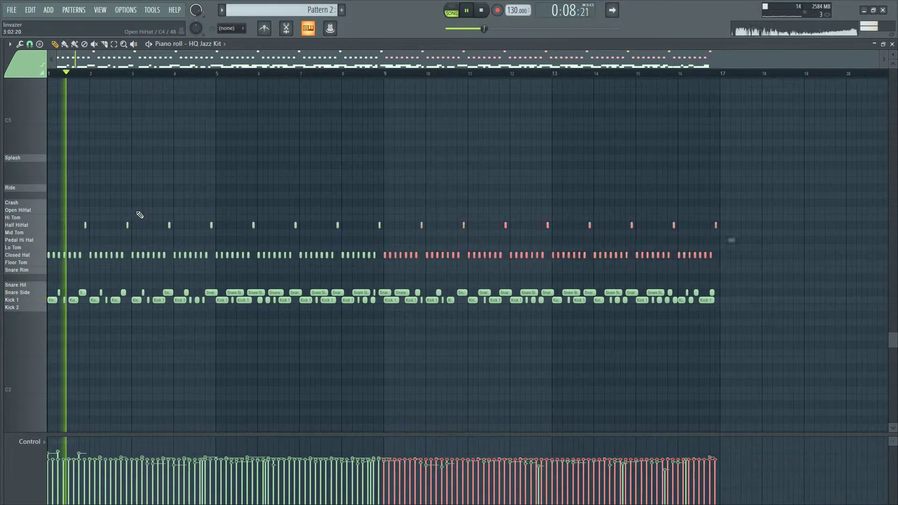
Replace the final Half HiHat note of bar 16 with a one-step Open HiHat note and play the ending back
key(ctrl+d)
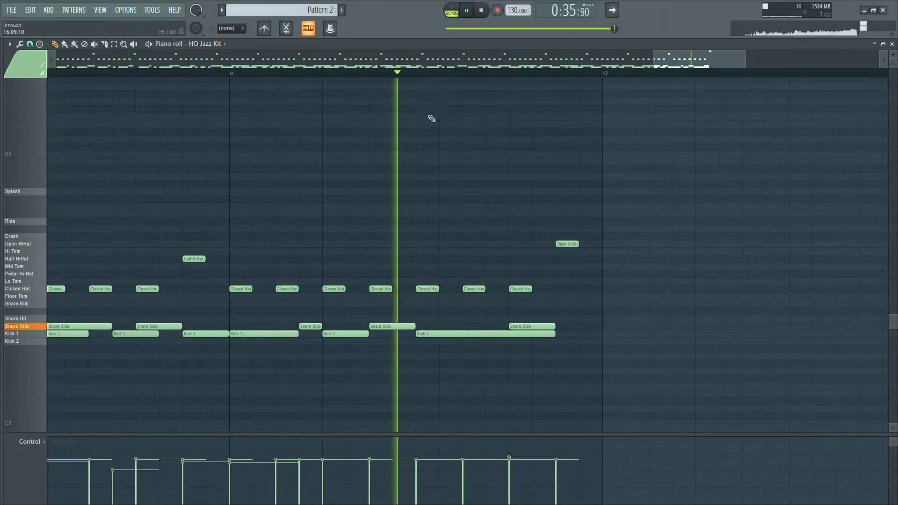
key(space)
scroll(374, 187, down, 4)
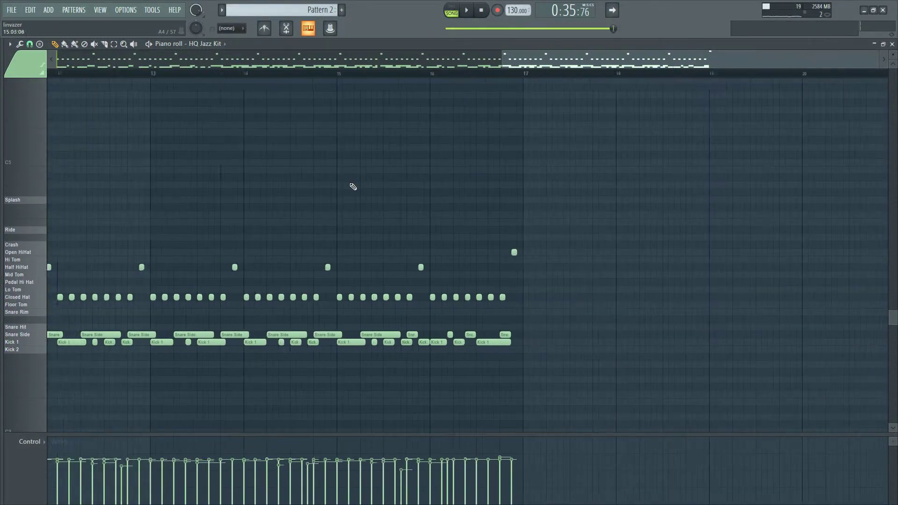
Add a one-step Crash note at the start of bar 1 and play the drums from there
drag(353, 187, 441, 200)
drag(186, 206, 717, 165)
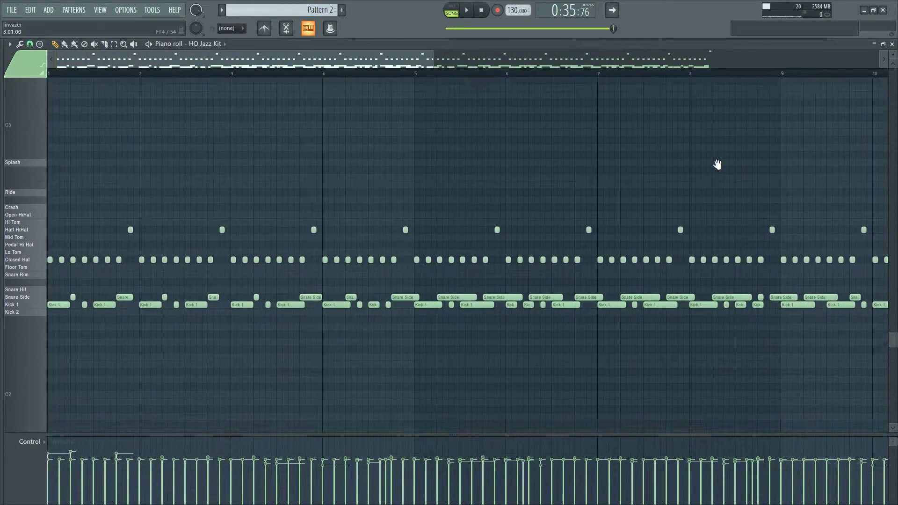
scroll(724, 168, down, 1)
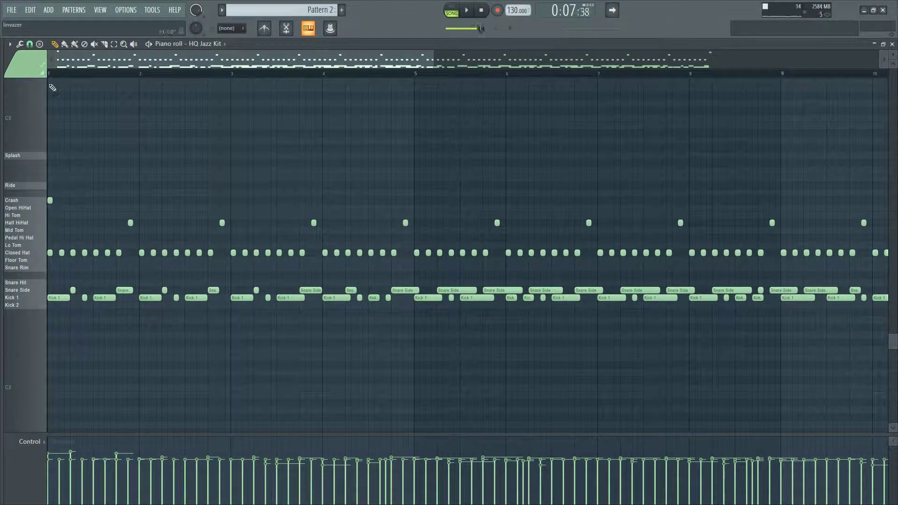
key(space)
scroll(114, 206, up, 2)
scroll(71, 212, up, 3)
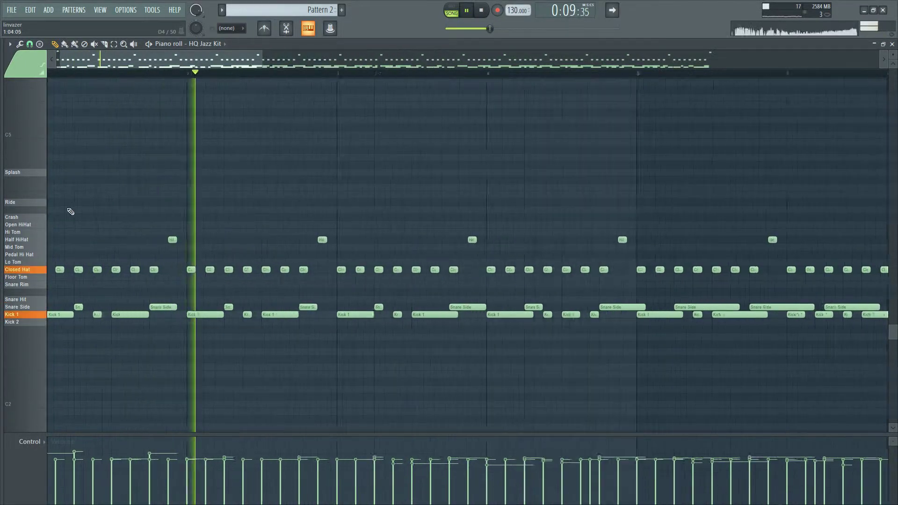
scroll(70, 211, down, 2)
click(59, 217)
key(space)
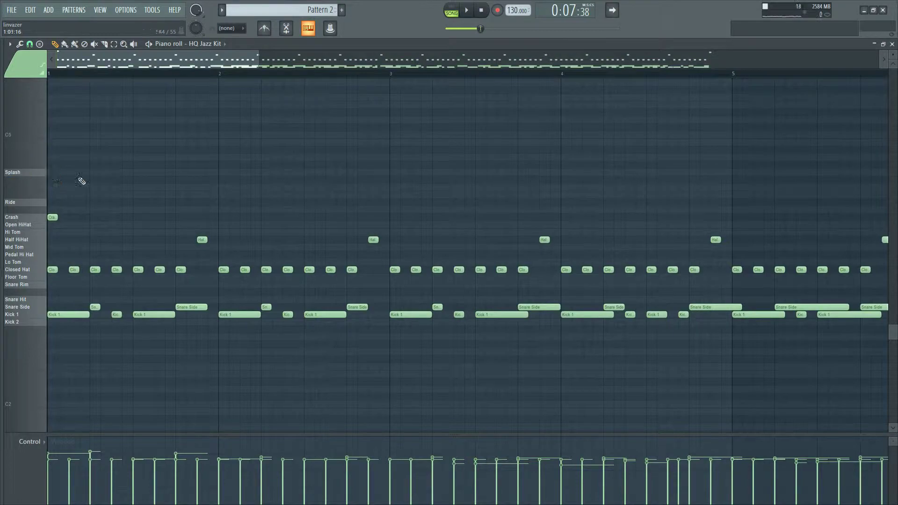
key(space)
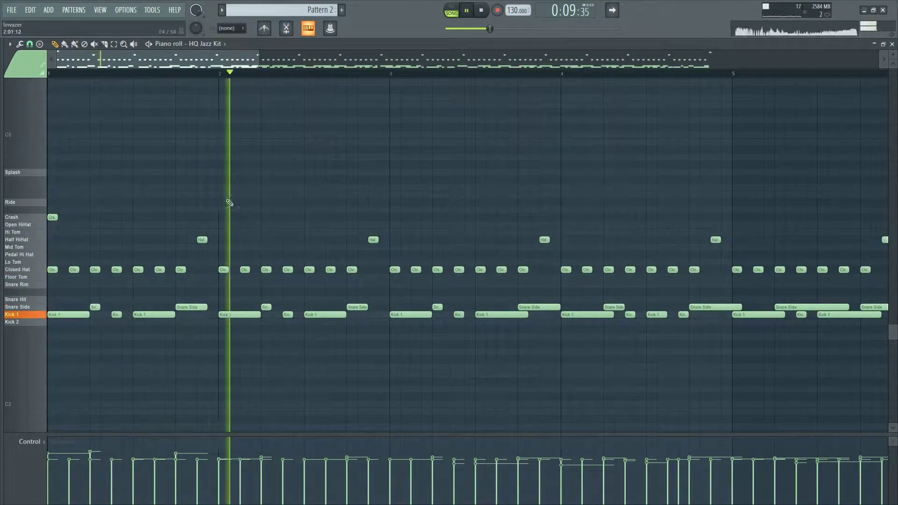
Replace the Half HiHat note at the end of bar 8 with a one-step Splash note
scroll(503, 211, down, 2)
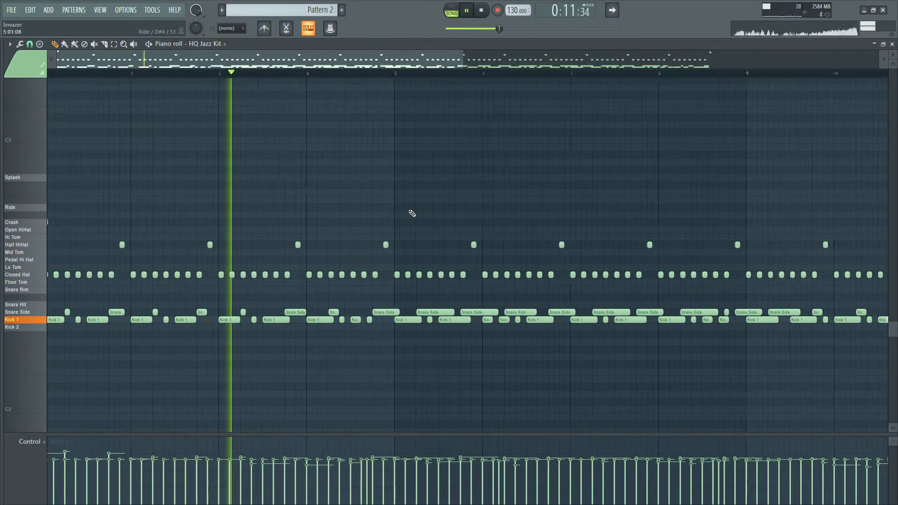
scroll(421, 215, up, 2)
key(space)
click(435, 204)
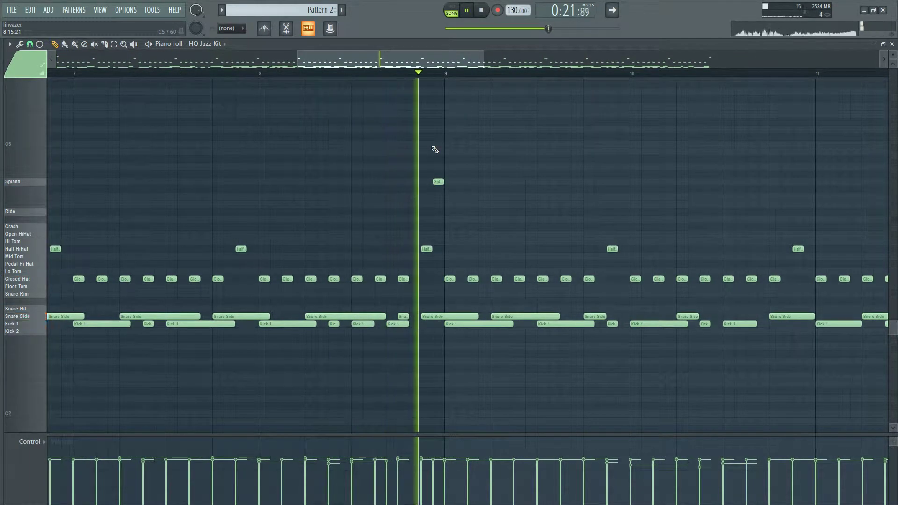
key(space)
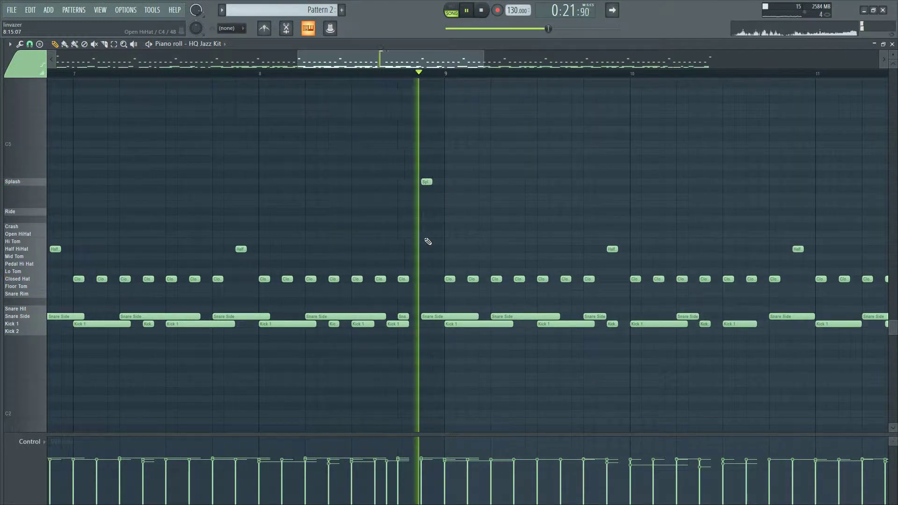
Lower the velocity of the Splash note at the end of bar 8 and play it back
key(space)
scroll(423, 181, up, 5)
double_click(464, 181)
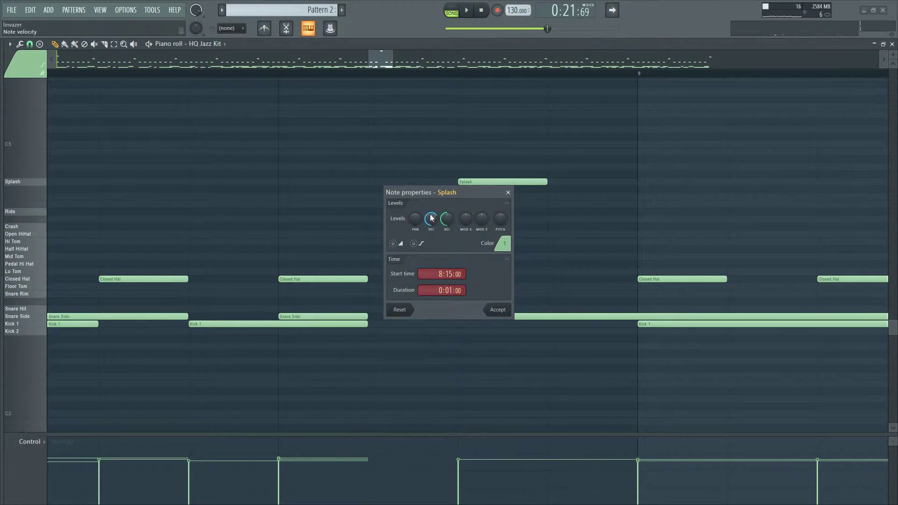
click(497, 310)
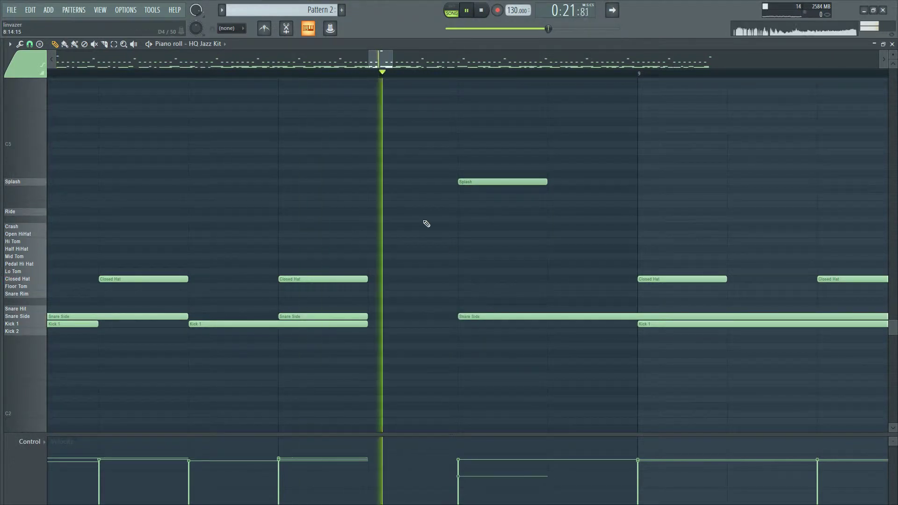
key(space)
Raise the Splash note's velocity slightly, play it back, and return to the playlist
double_click(473, 183)
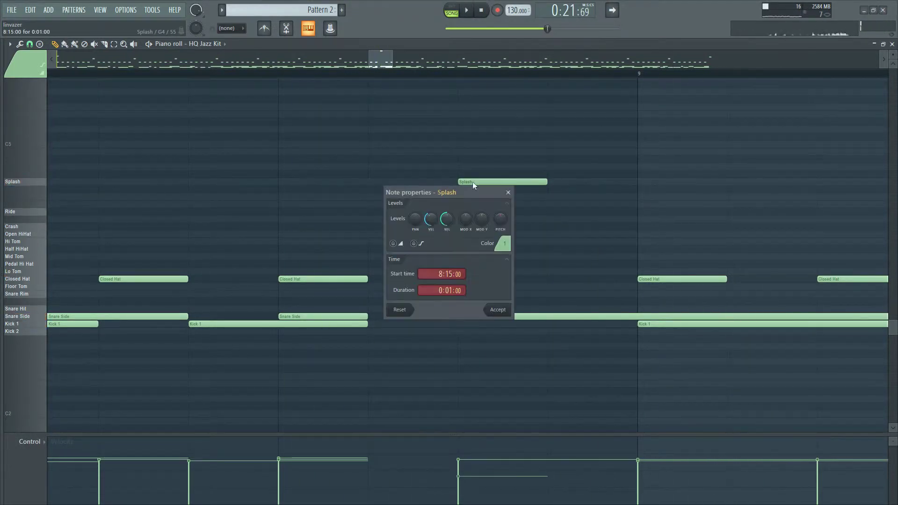
click(497, 311)
key(space)
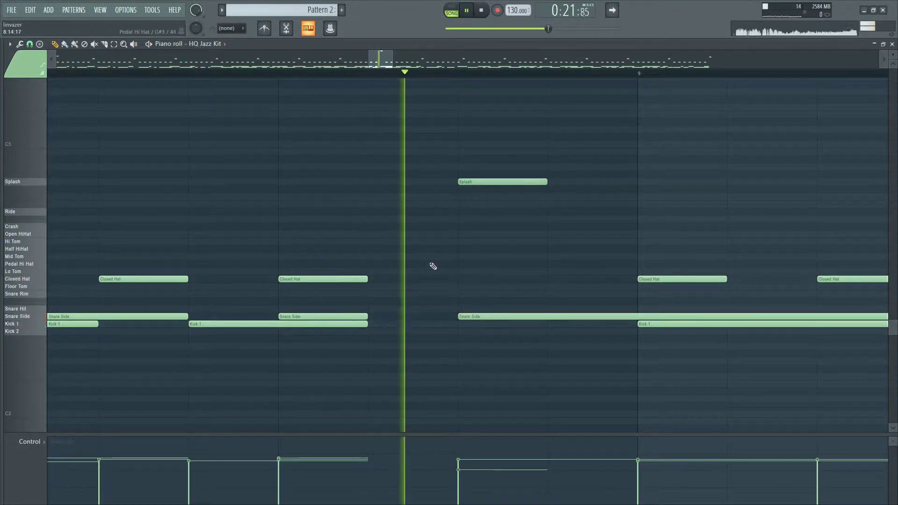
ctrl+scroll(336, 233, down, 5)
key(F5)
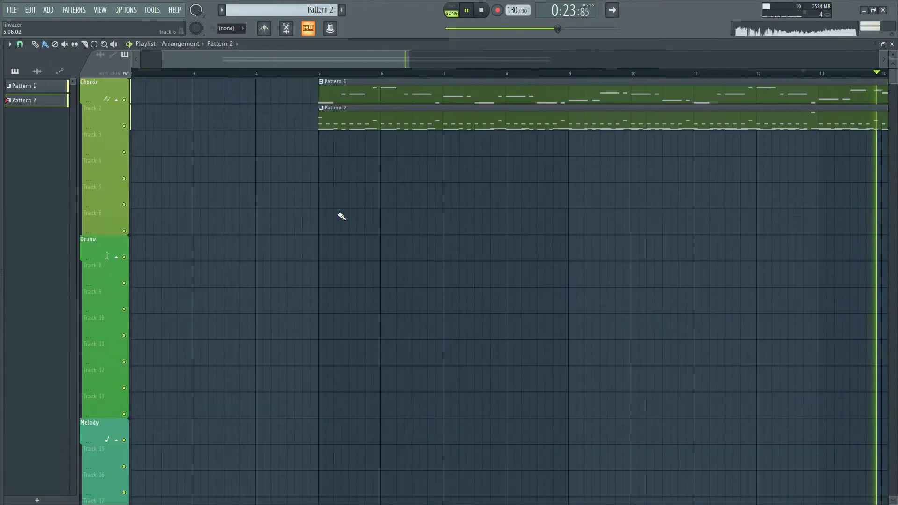
scroll(341, 214, down, 3)
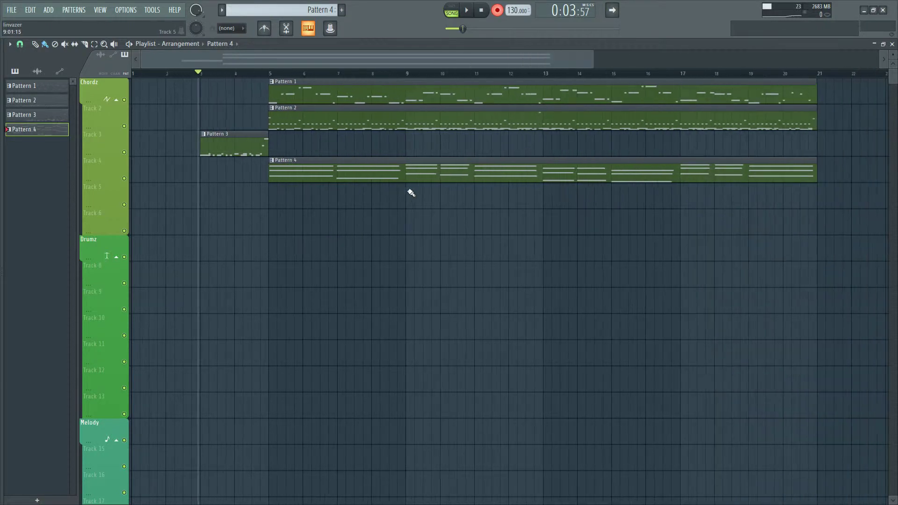
Open Pattern 4 in the piano roll, select all its piano notes, and return to the playlist
double_click(424, 172)
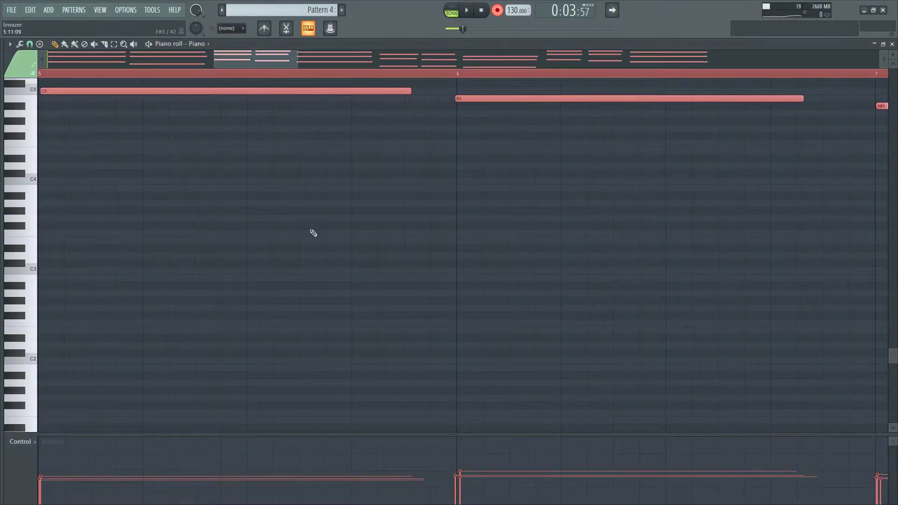
scroll(256, 227, up, 5)
key(F5)
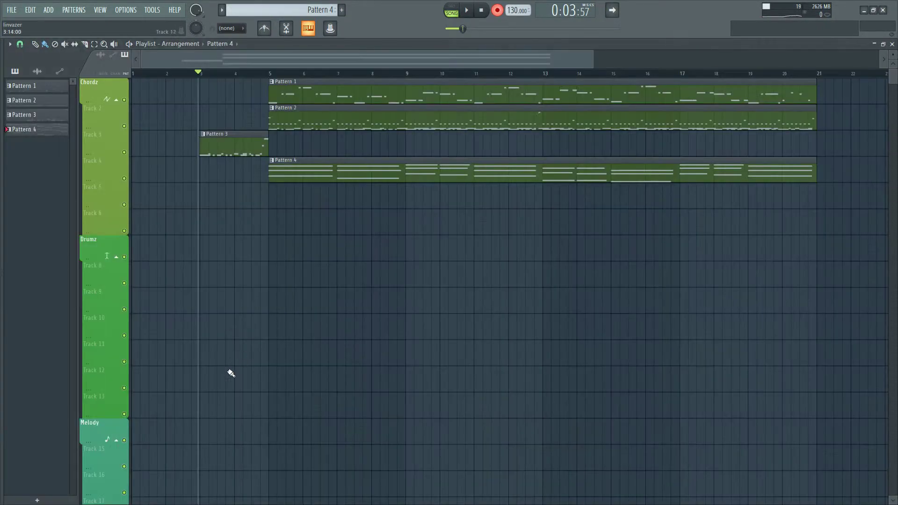
Lower the Piano channel's volume and play the arrangement back, returning to the playlist
key(F6)
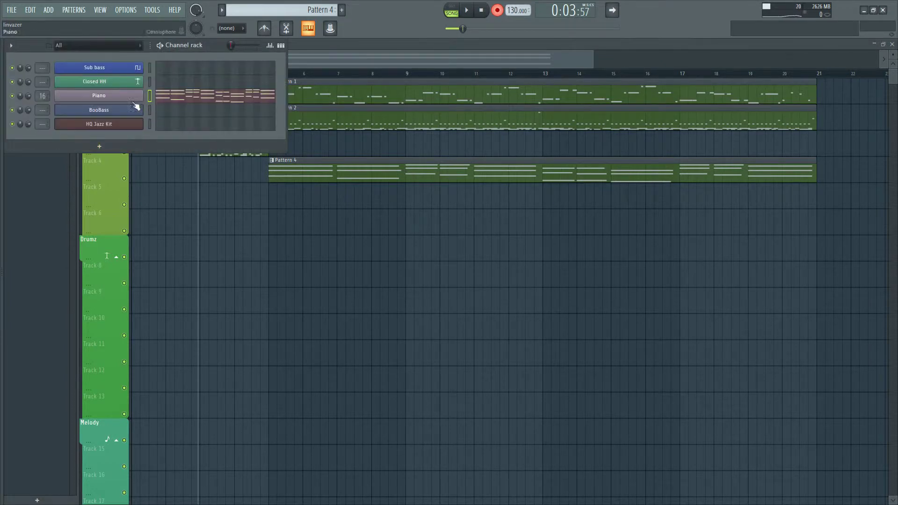
drag(31, 98, 31, 106)
click(319, 72)
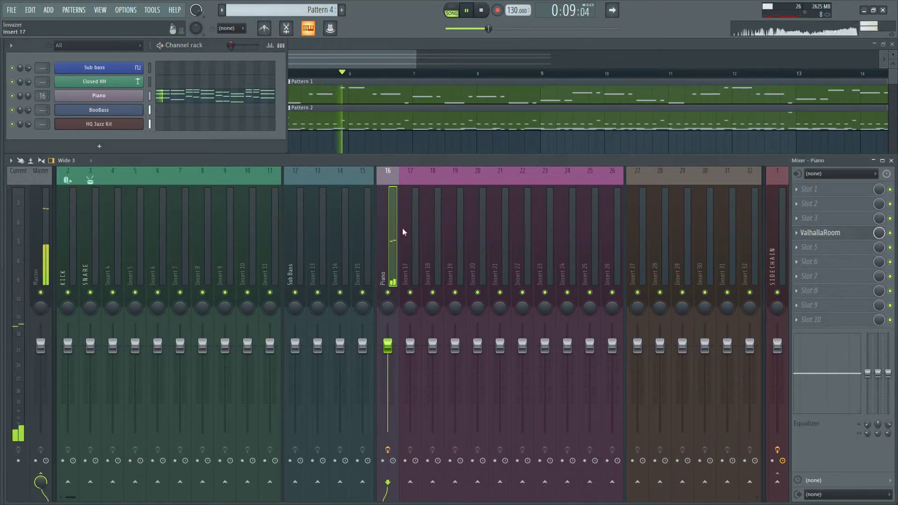
key(F5)
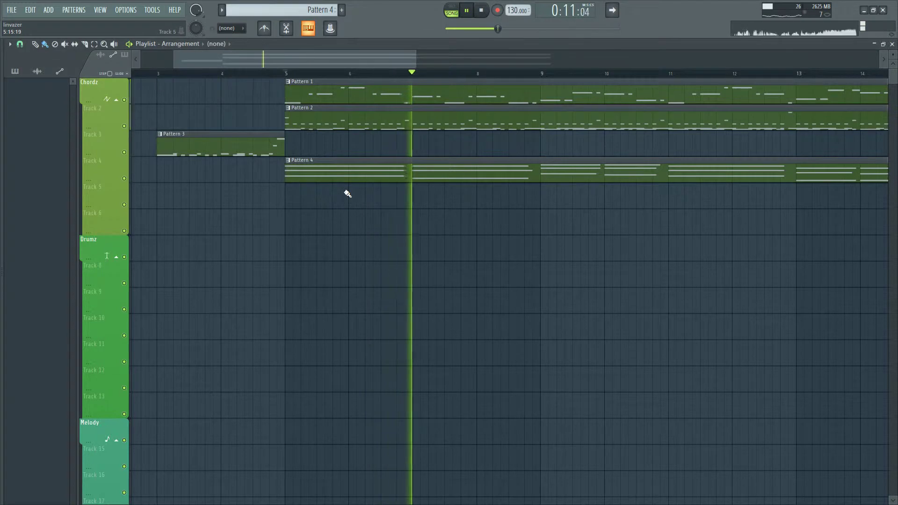
Lower the BooBass channel's volume to 68% while the arrangement plays
key(F9)
key(F9)
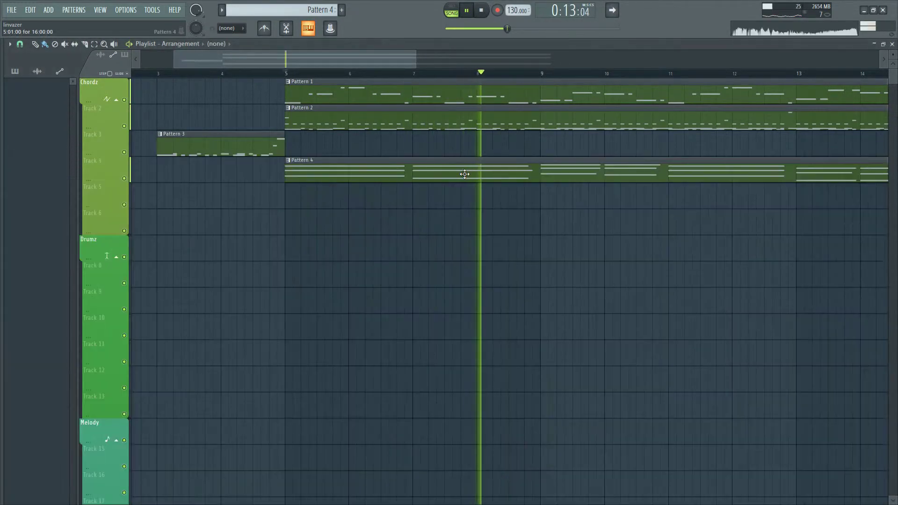
key(F6)
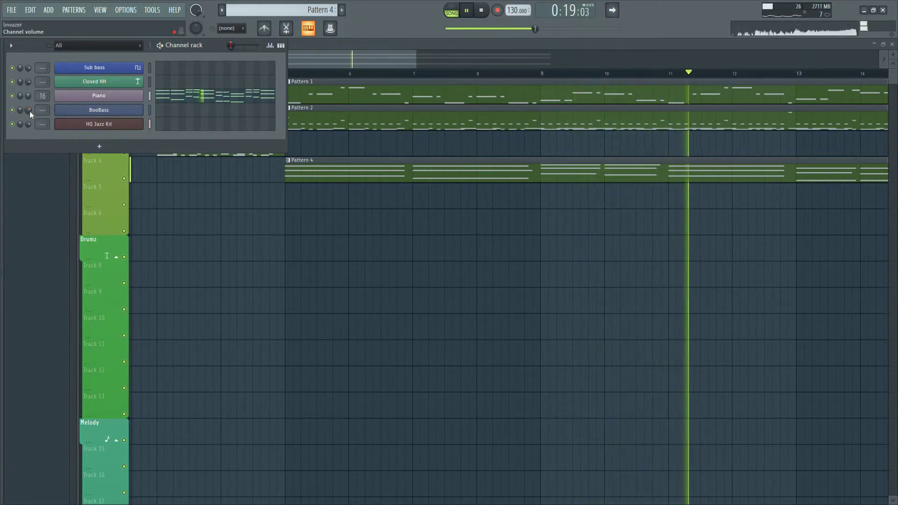
drag(29, 111, 30, 116)
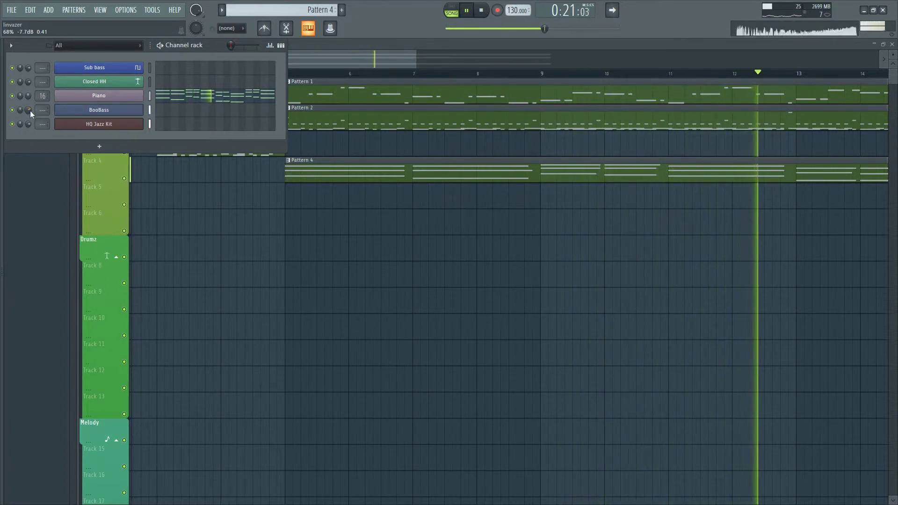
View the whole arrangement in the playlist and add a Serum channel to the channel rack
key(F9)
key(F9)
key(F6)
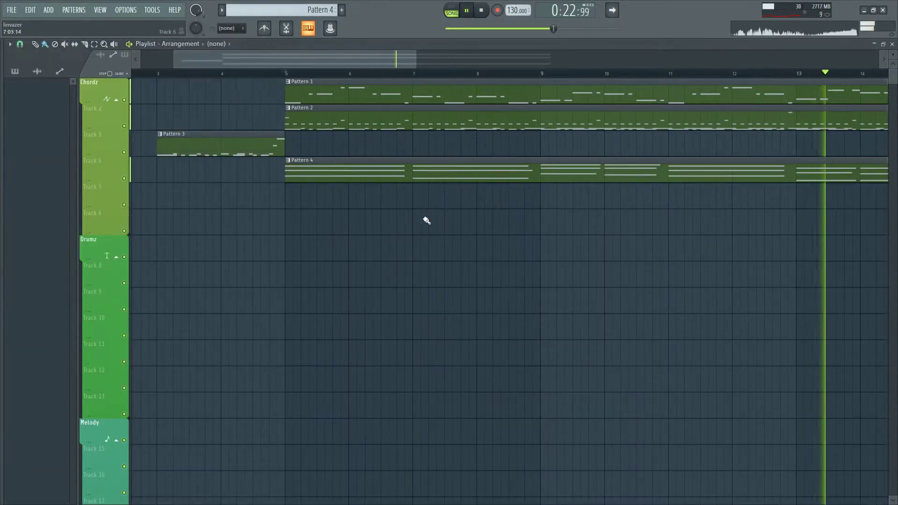
scroll(300, 217, down, 5)
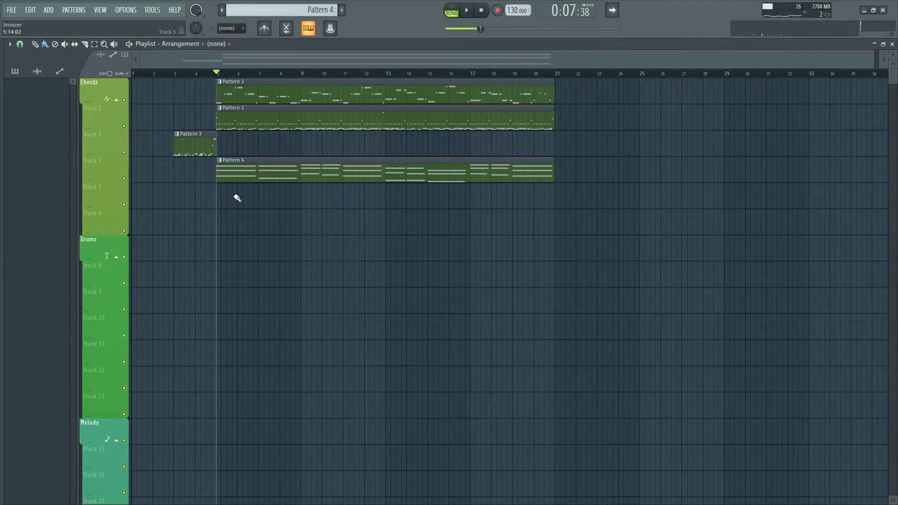
key(F6)
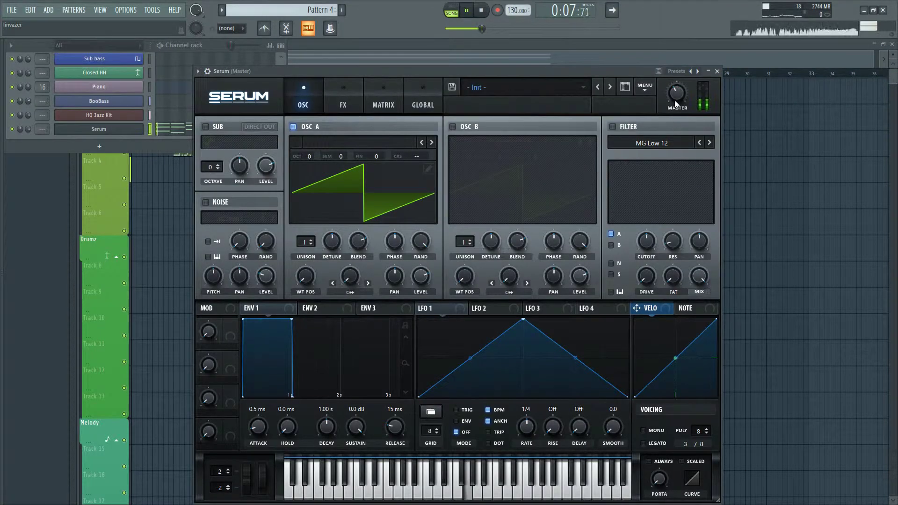
Load the Analog_BD_Sin wavetable into Serum's oscillator A and reposition the plugin window
click(309, 142)
mouse_move(318, 171)
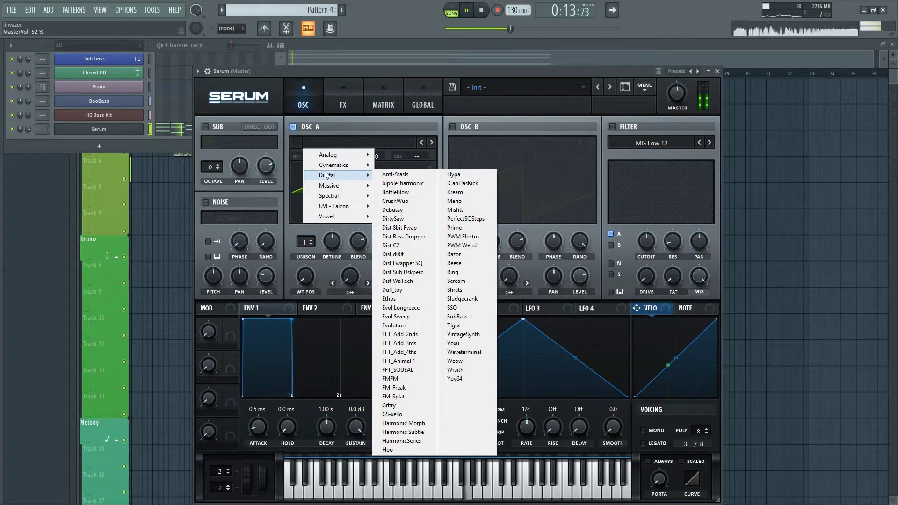
mouse_move(329, 154)
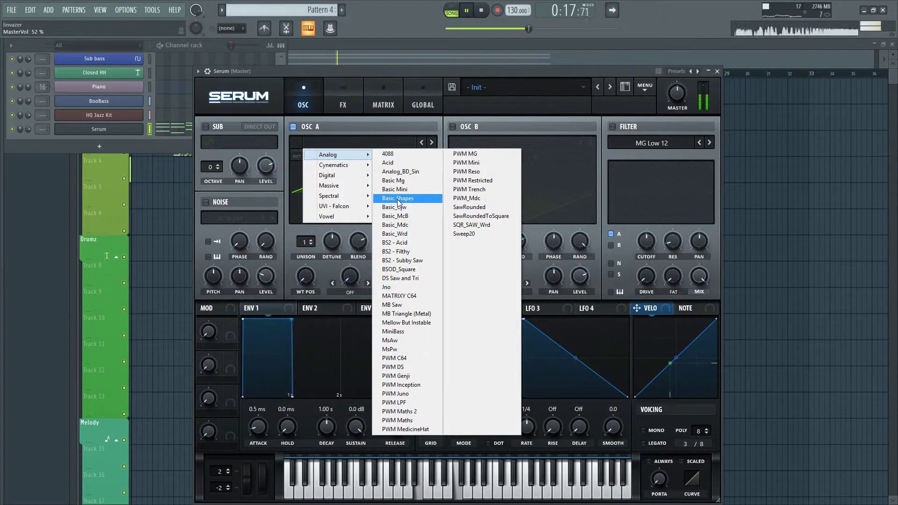
click(406, 172)
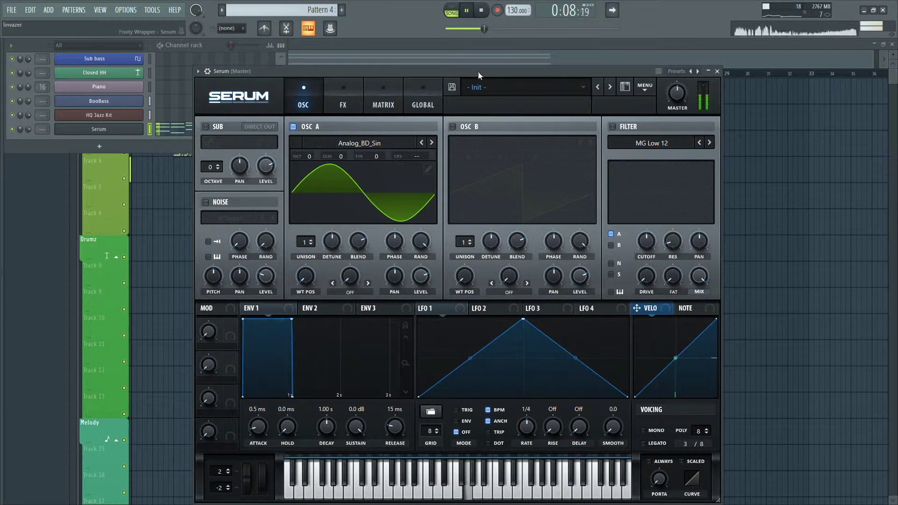
drag(478, 72, 507, 62)
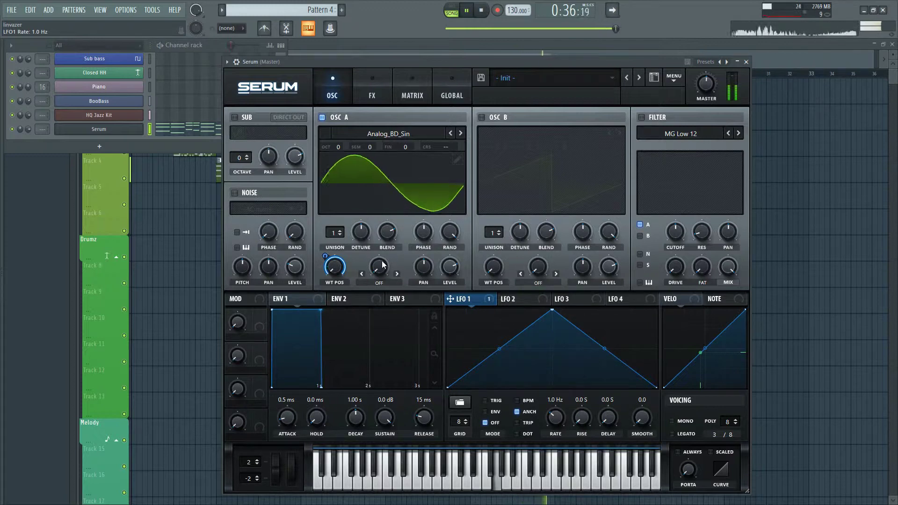
Set oscillator A's warp mode to Bend +/- and lower Serum's master volume to 45%
click(377, 282)
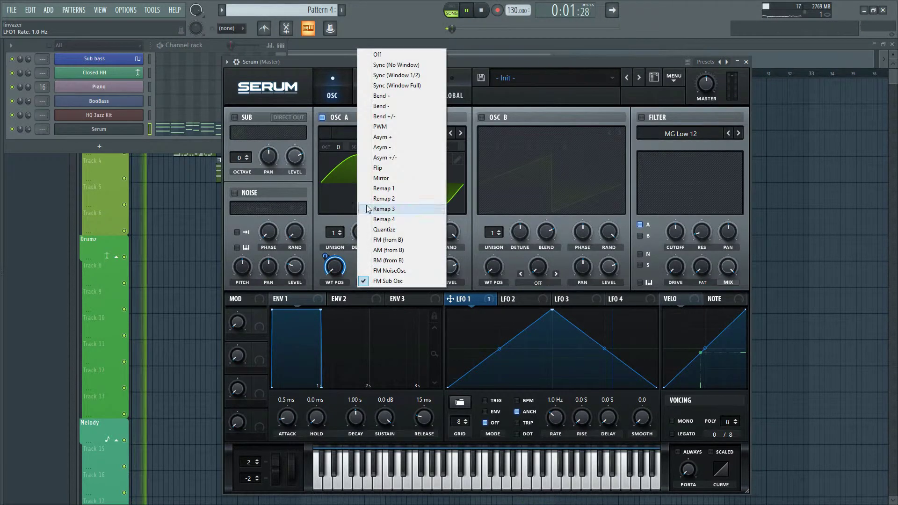
click(378, 116)
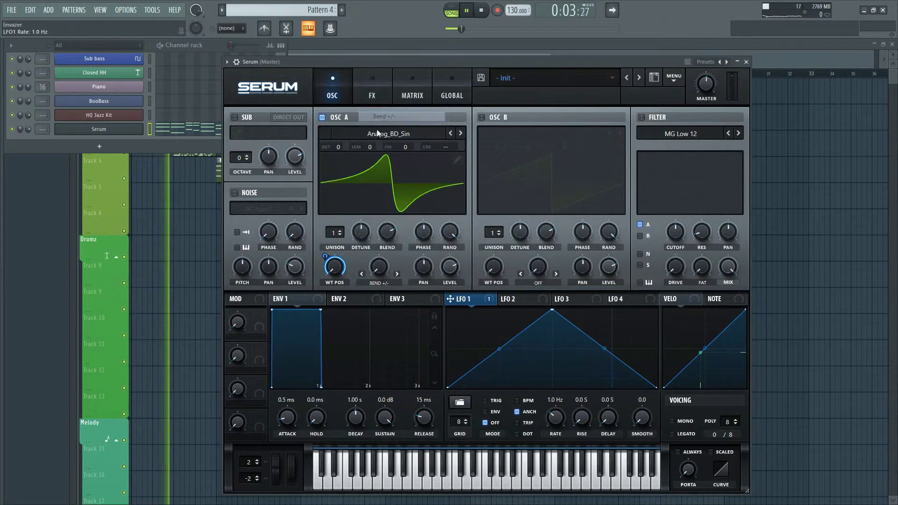
mouse_move(710, 92)
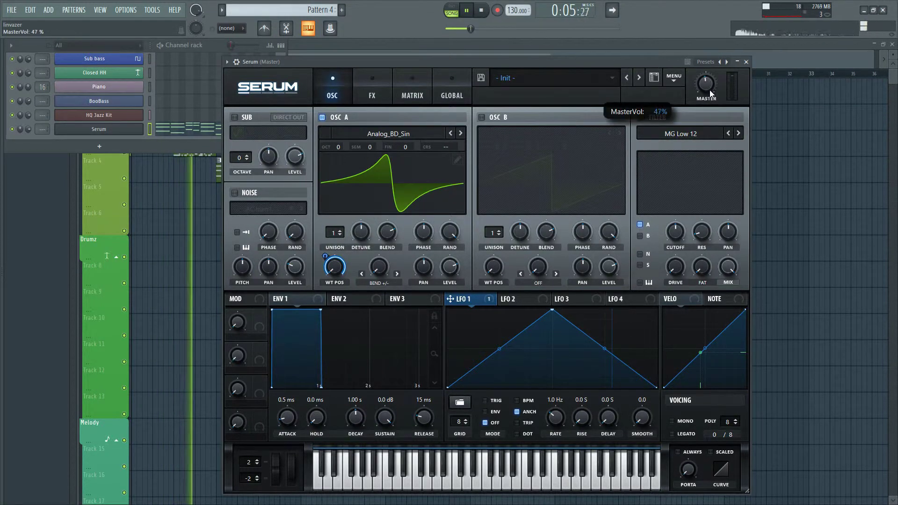
scroll(710, 93, down, 2)
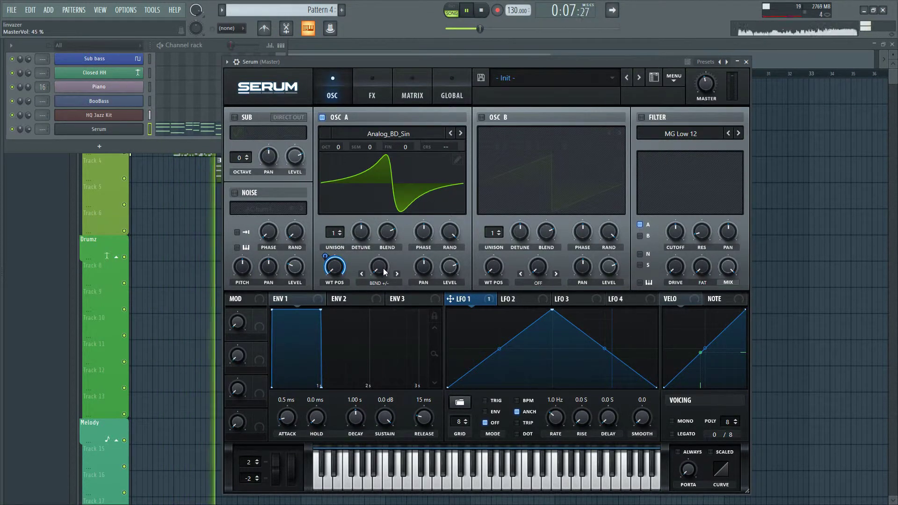
Lower oscillator A's warp amount to about -58% and modulate it with LFO 2 at an amount of 52
scroll(384, 273, down, 10)
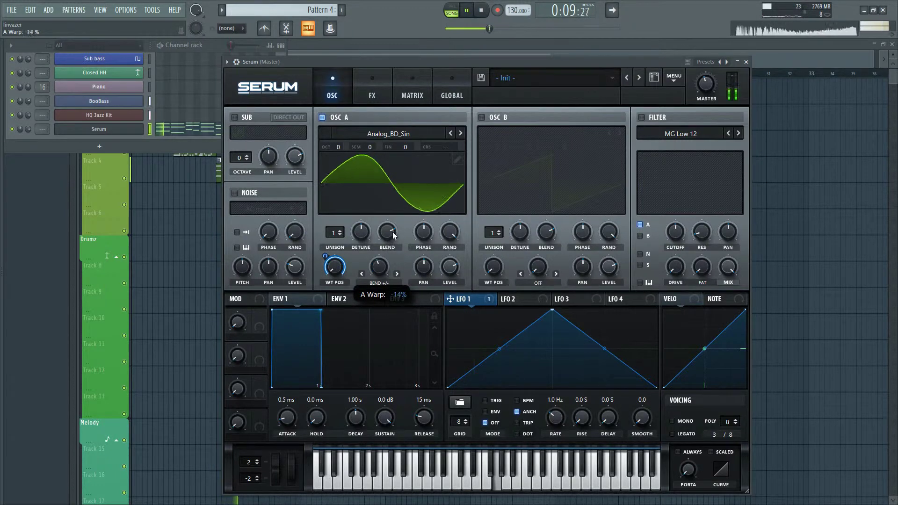
drag(394, 233, 390, 254)
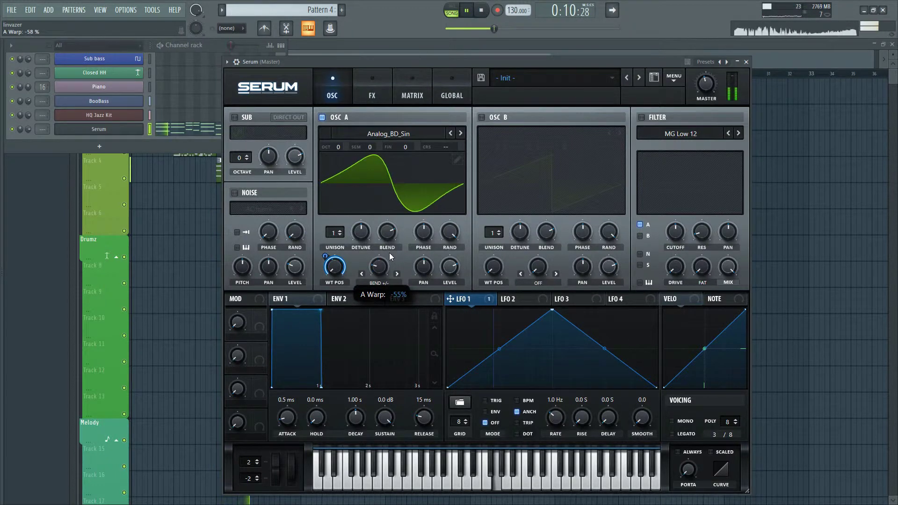
click(514, 299)
drag(379, 274, 369, 274)
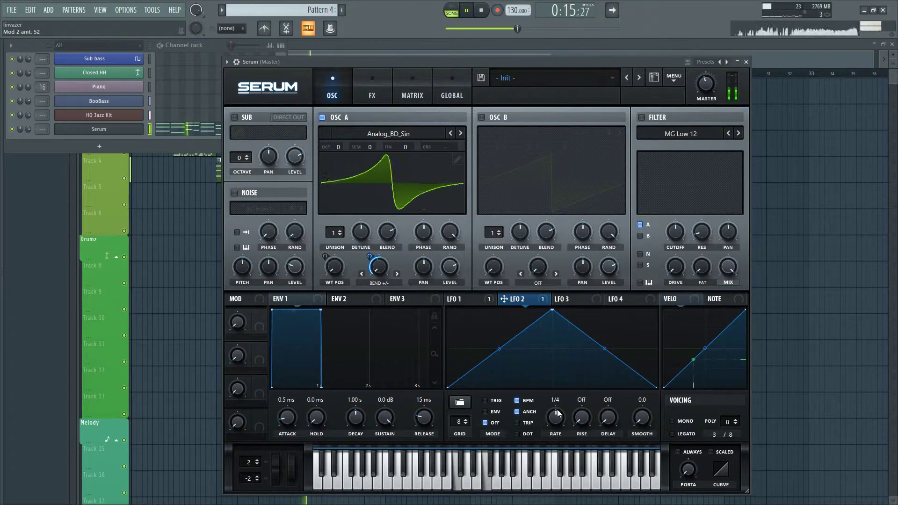
Turn off LFO 2's BPM sync, with a rate of 1.2 Hz and a warp modulation amount of 42
click(529, 404)
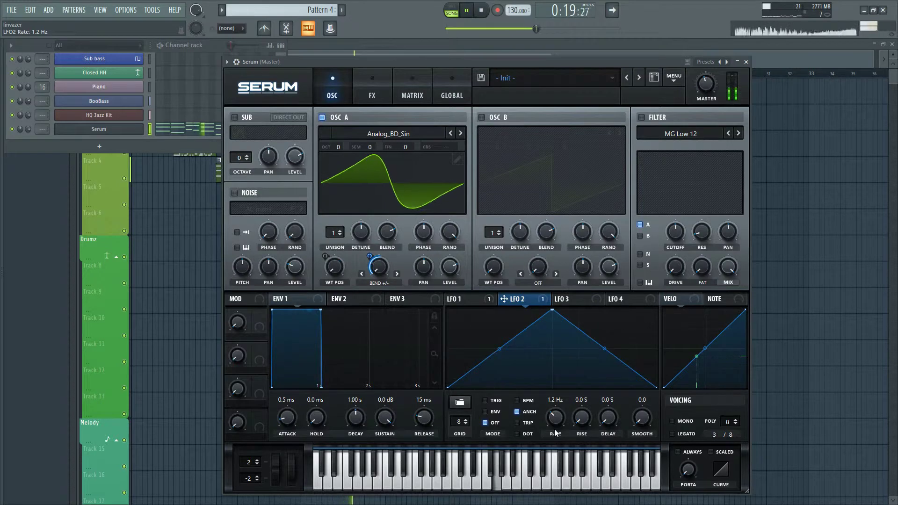
scroll(554, 428, down, 1)
scroll(552, 428, up, 1)
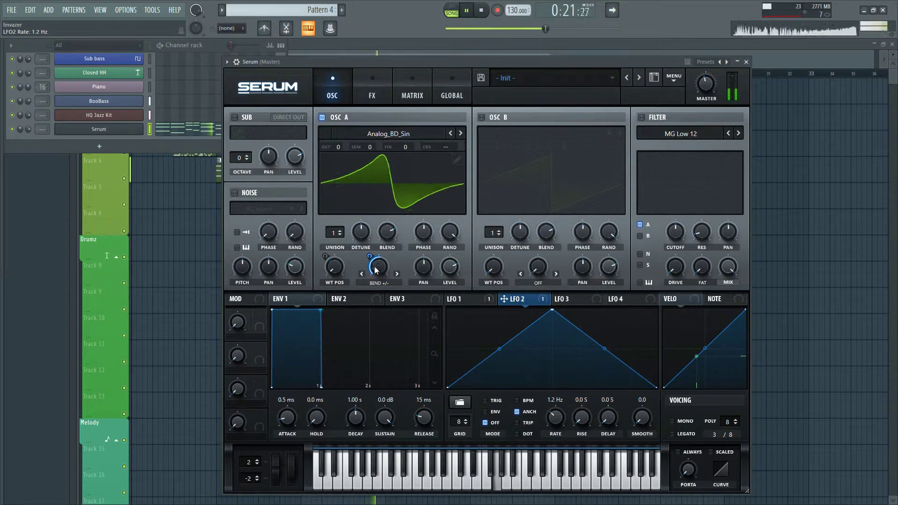
mouse_move(369, 256)
mouse_down()
mouse_move(366, 264)
mouse_move(370, 257)
mouse_up()
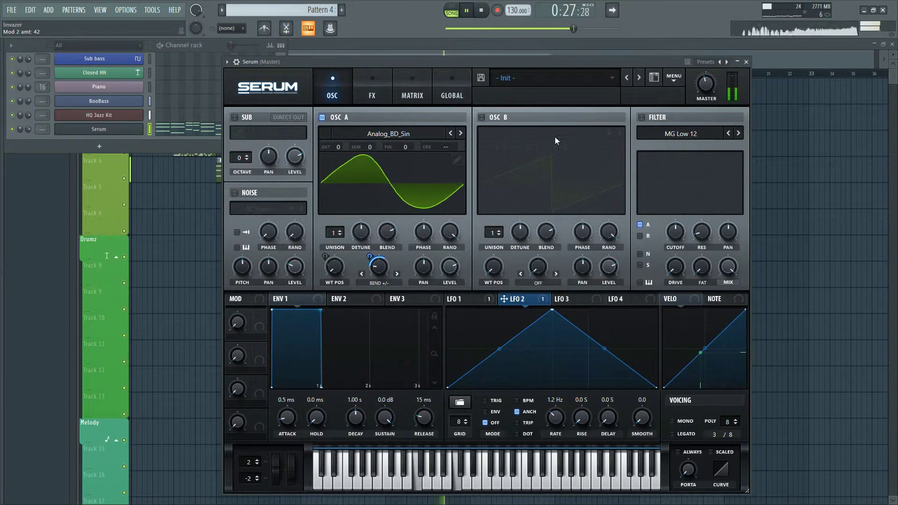
Assign LFO 3 to oscillator A's fine tuning at an amount of 75 and turn off its BPM sync
click(571, 302)
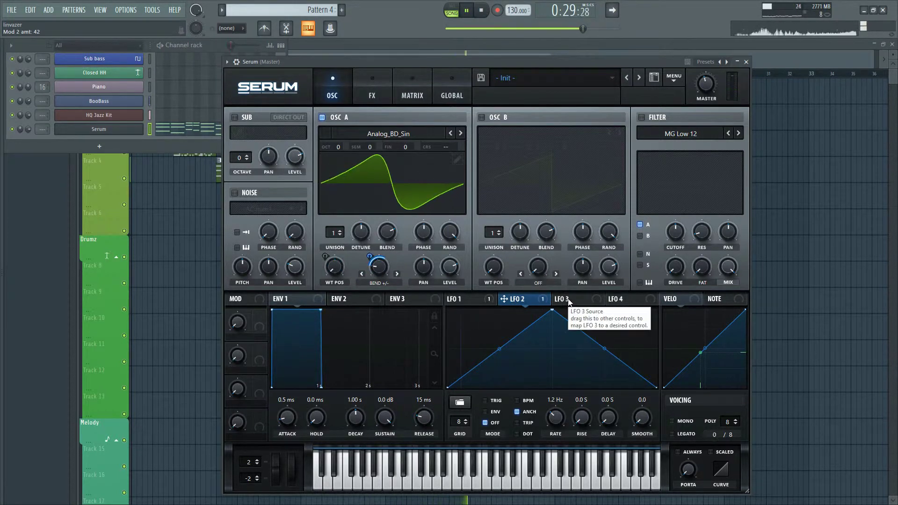
drag(557, 299, 424, 183)
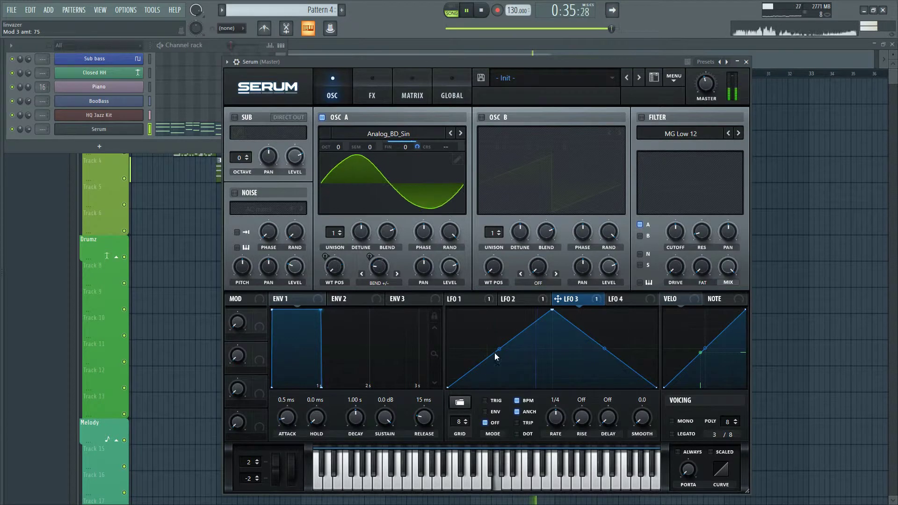
click(517, 400)
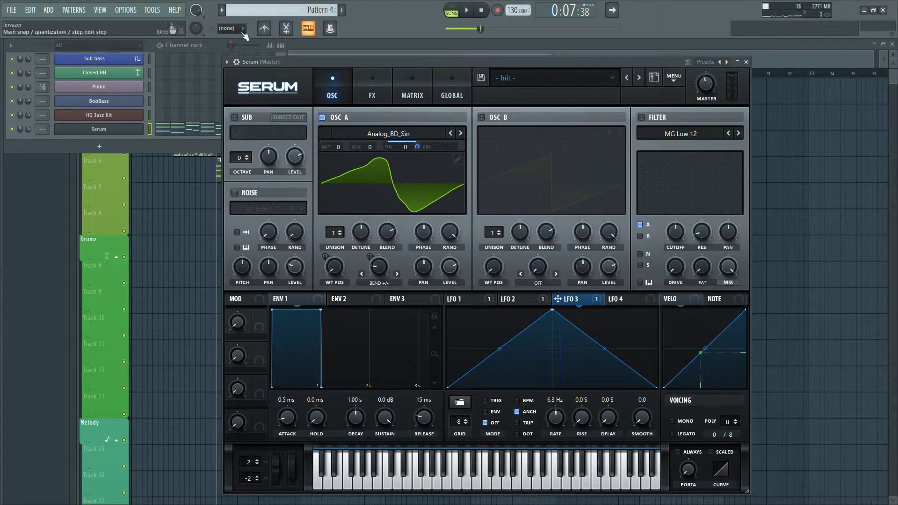
Set LFO 3's rate to 1.4 Hz and its fine-tune modulation amount to 13 during playback
key(space)
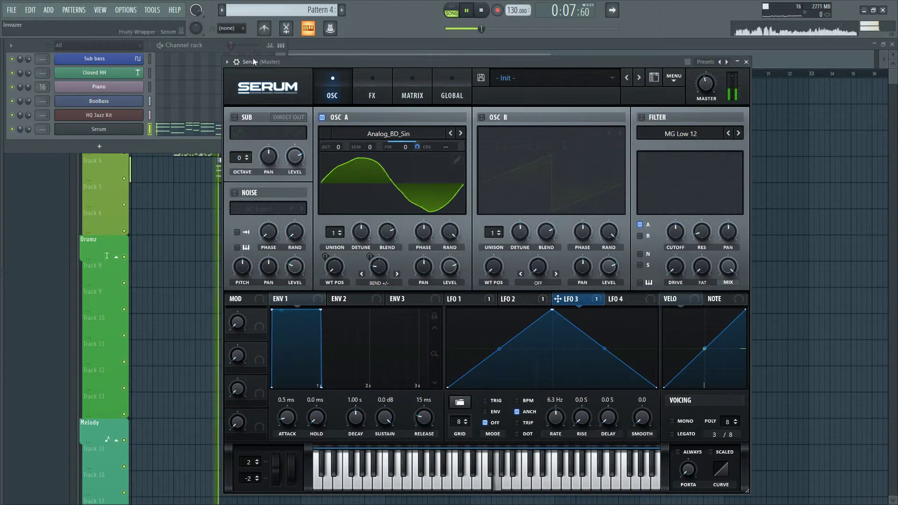
drag(556, 418, 556, 438)
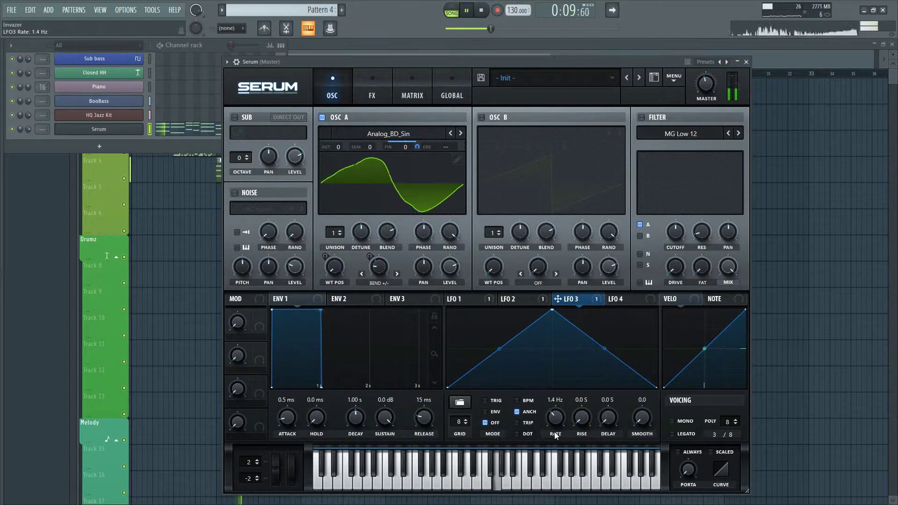
drag(417, 147, 424, 197)
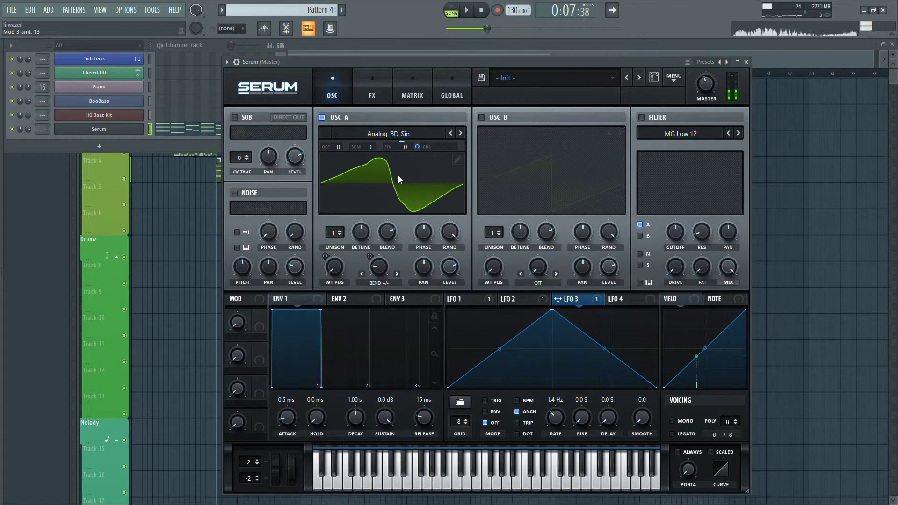
Audition several unison counts on oscillator A during playback, settling on 4 voices with a detune of 0.06
key(space)
drag(333, 233, 334, 215)
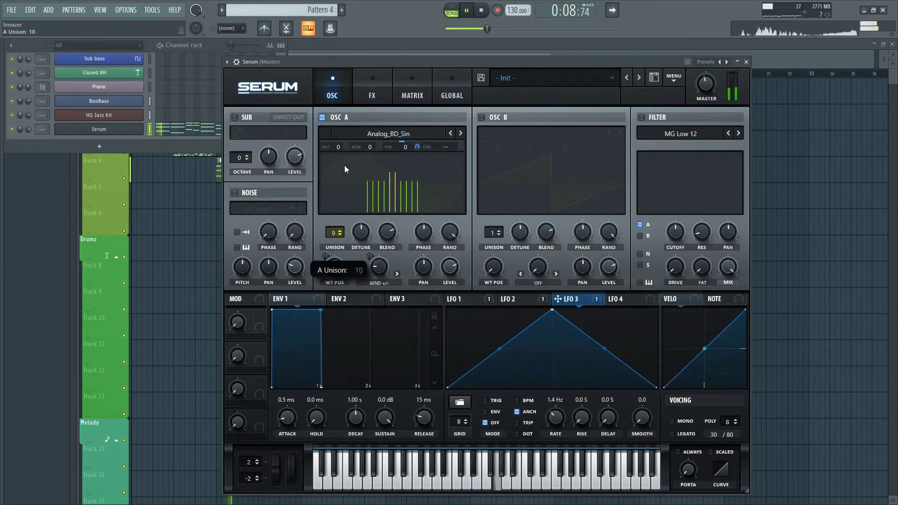
scroll(332, 235, down, 1)
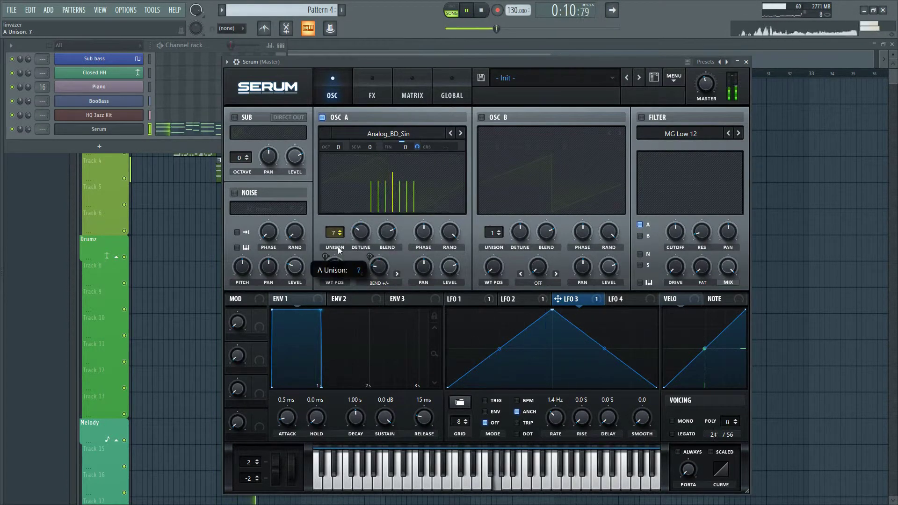
drag(334, 233, 348, 173)
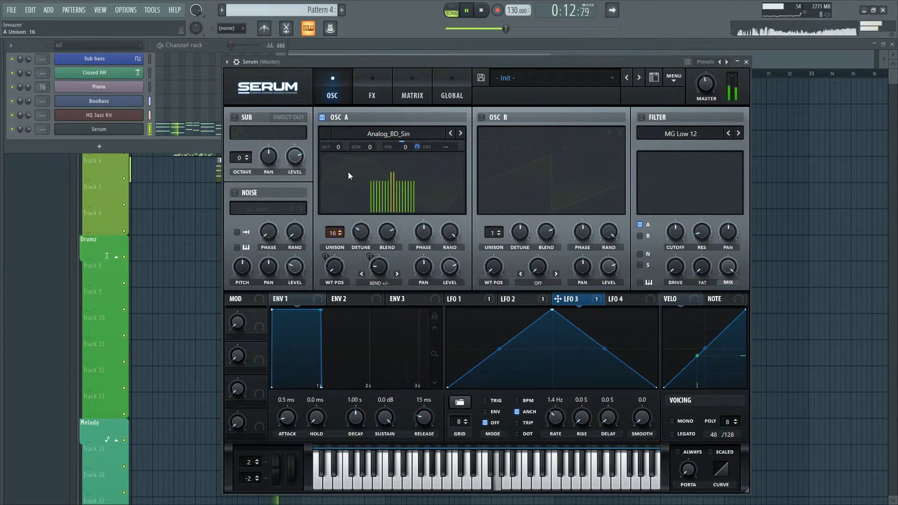
drag(334, 232, 332, 285)
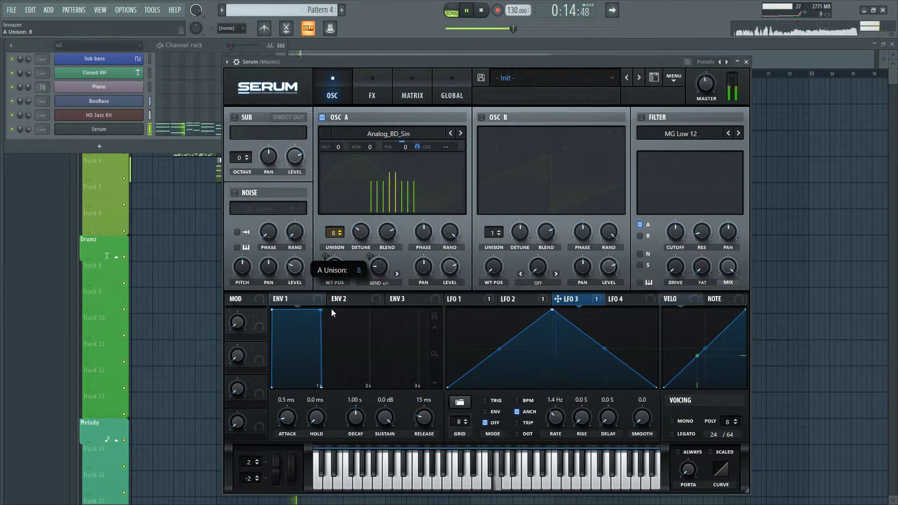
scroll(334, 233, down, 2)
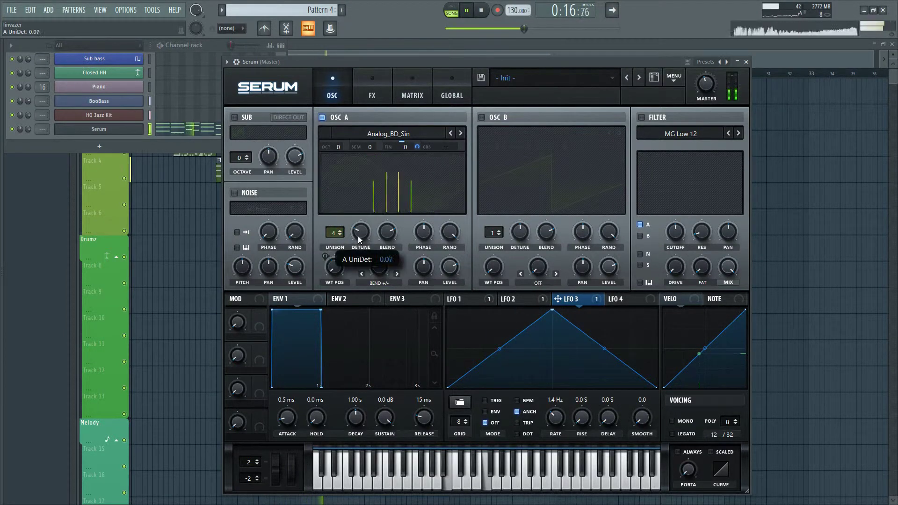
scroll(358, 236, down, 1)
scroll(356, 242, up, 1)
Enable Serum's Hyper/Dimension effect with Dimension size 0%, enable Reverb, and return to the oscillator page
click(372, 91)
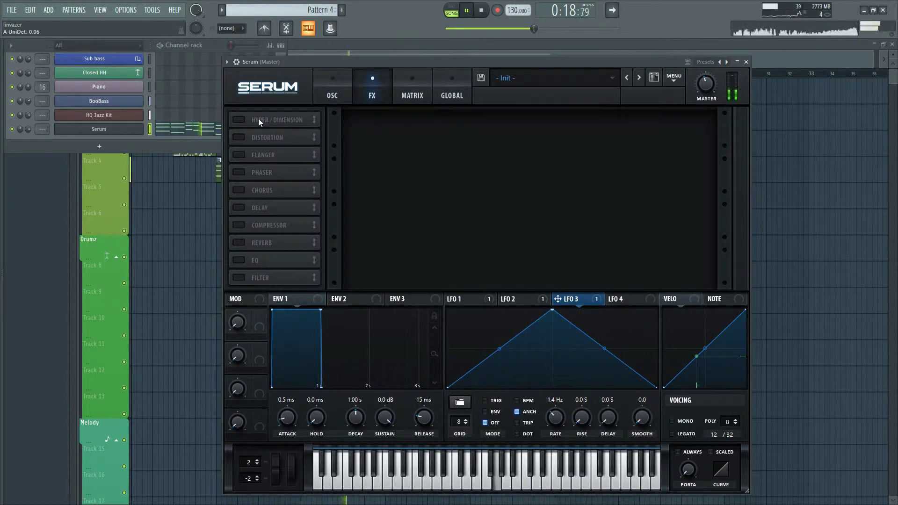
click(239, 120)
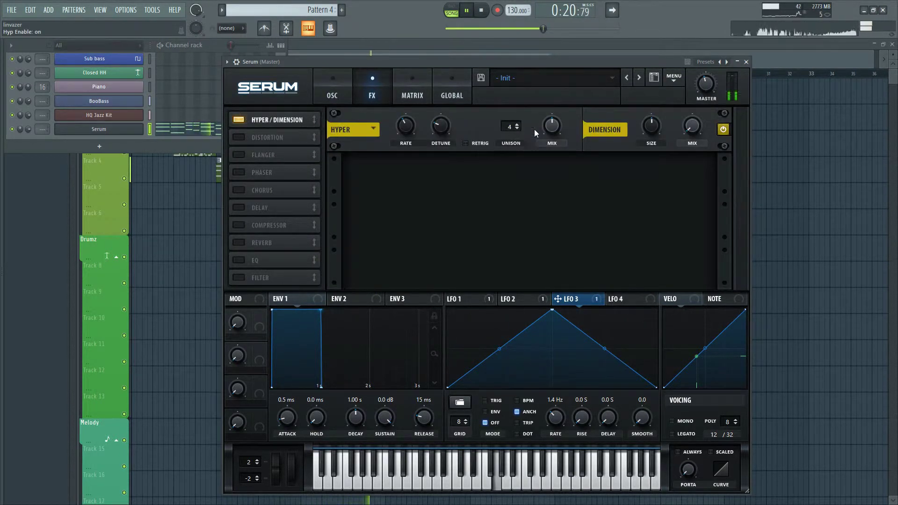
mouse_move(554, 132)
drag(651, 126, 651, 159)
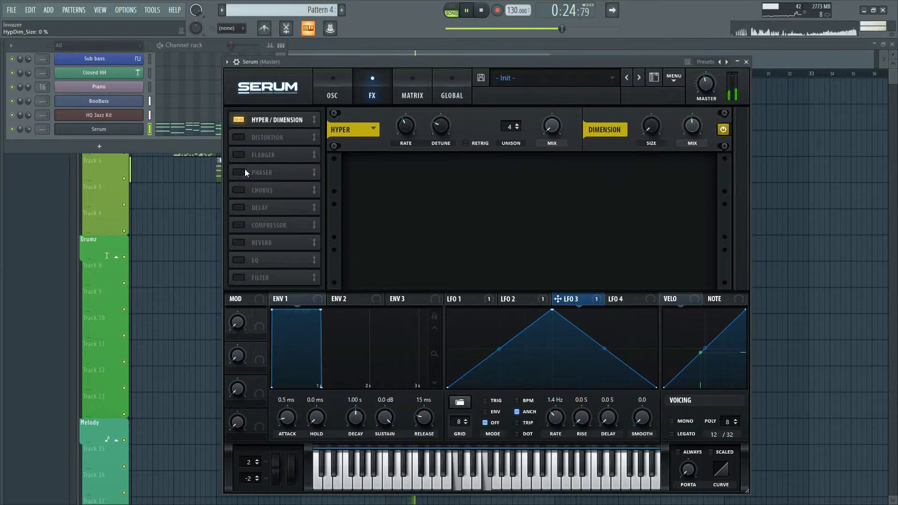
click(239, 243)
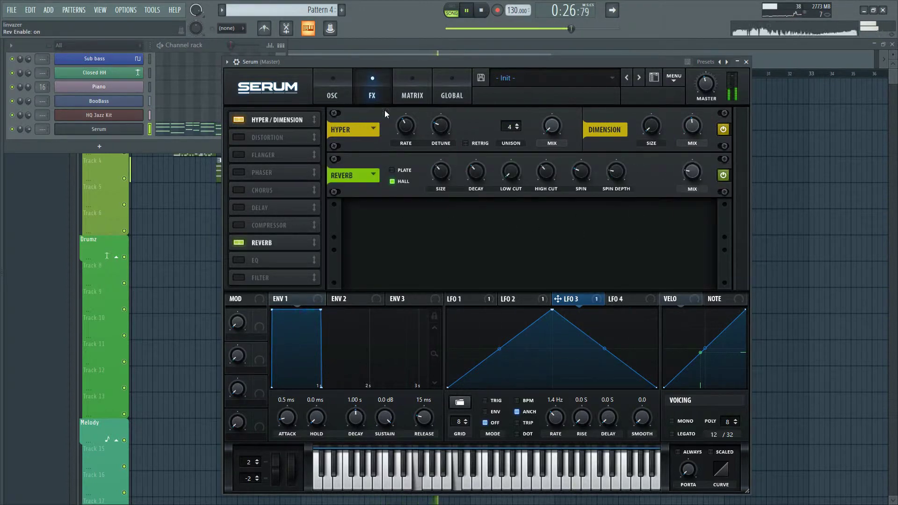
click(332, 89)
Stop playback and duplicate the Pattern 1, Pattern 2 and Pattern 4 clips in the playlist to start at bar 21
key(space)
key(F5)
drag(581, 206, 223, 80)
key(ctrl+b)
key(ctrl+b)
key(ctrl+b)
key(ctrl+b)
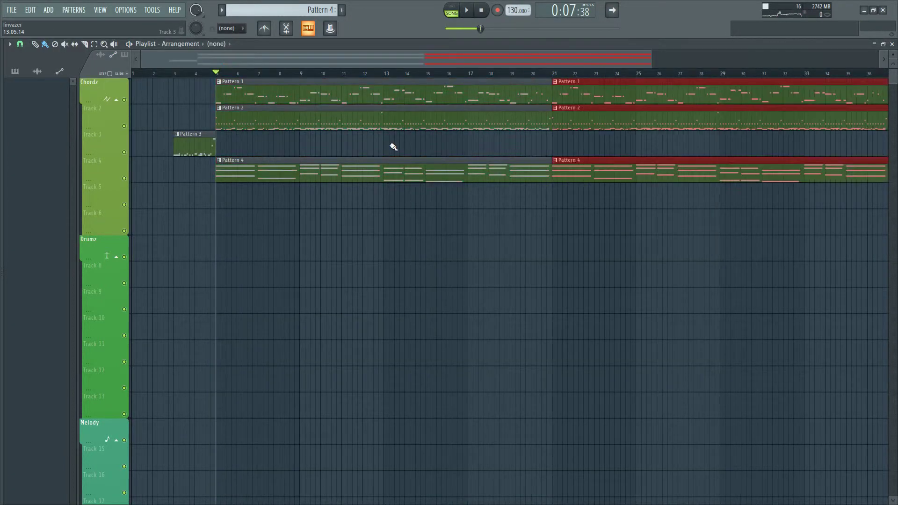
scroll(279, 191, down, 4)
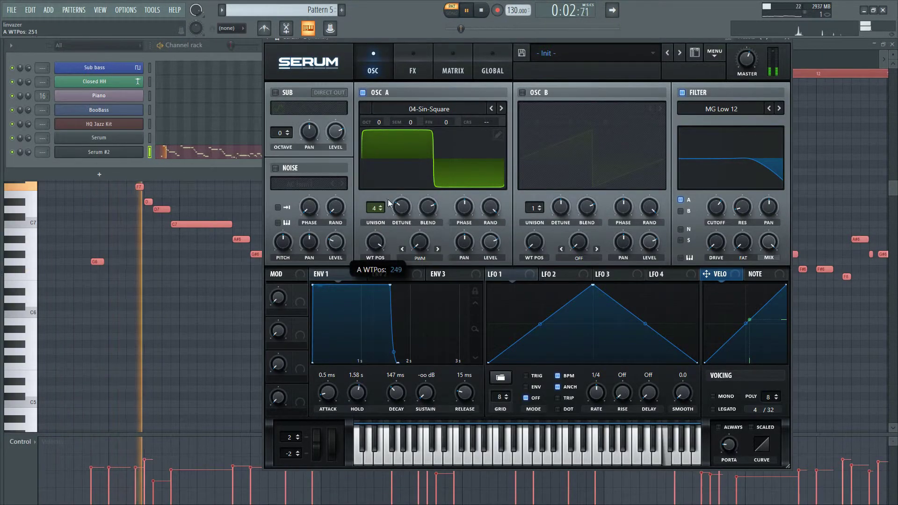
Sweep oscillator A's wavetable position in Serum #2 during playback and set it to 256
drag(375, 242, 336, 302)
drag(339, 240, 347, 146)
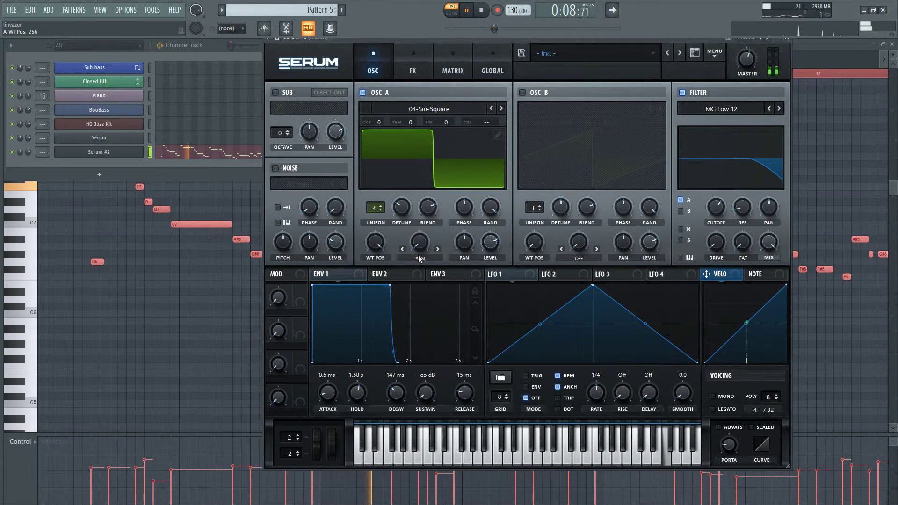
Assign LFO 1 to oscillator A's wavetable position and shape it with an earlier peak, an inward-curved rise and an outward-curved fall
drag(502, 275, 372, 281)
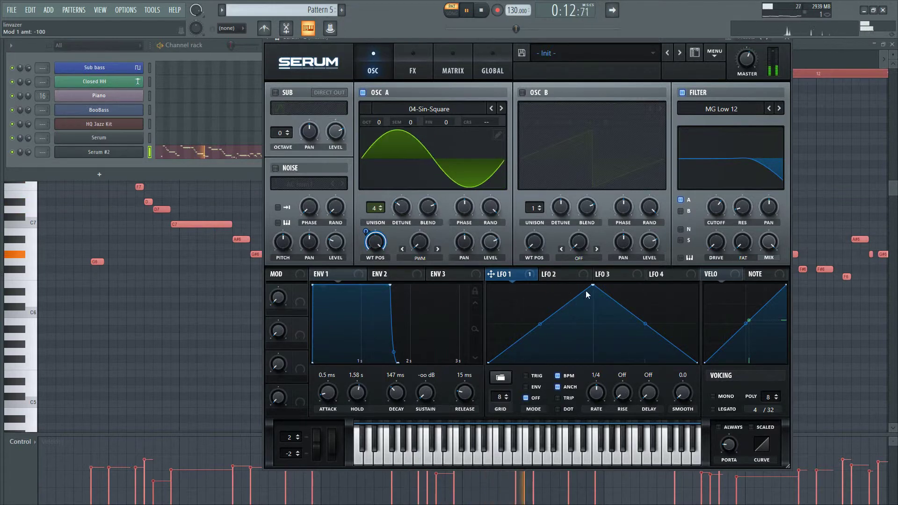
drag(593, 285, 547, 285)
drag(514, 326, 515, 341)
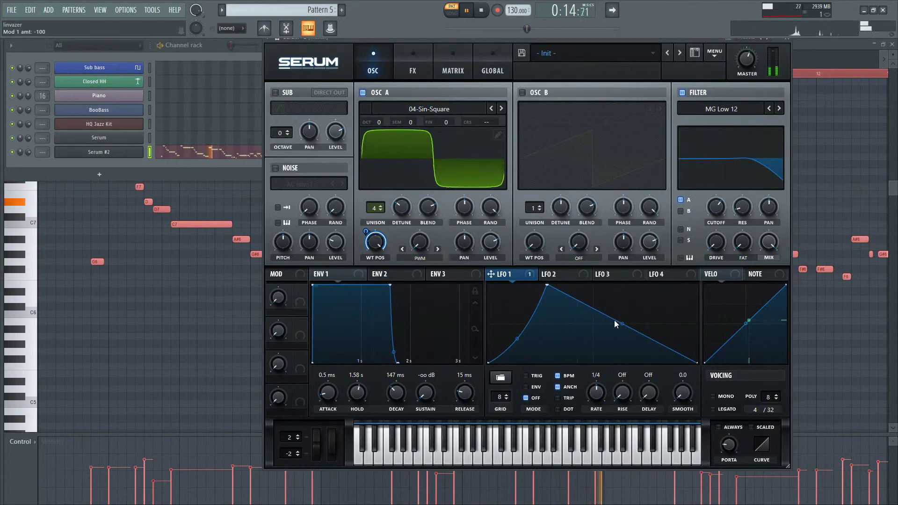
mouse_move(617, 321)
mouse_down()
mouse_move(623, 304)
mouse_move(623, 313)
mouse_up()
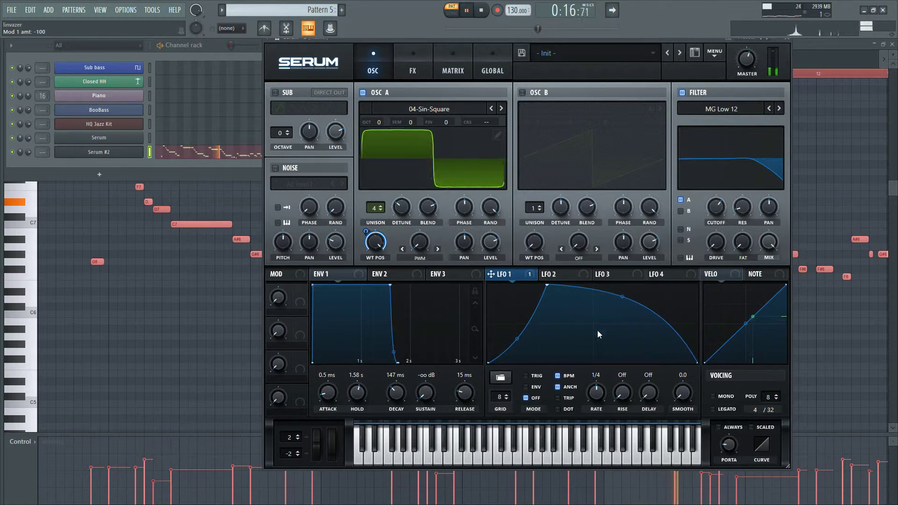
Try LFO 1 in Trig mode at a one-bar rate, then return it to Off mode with BPM sync disabled
click(536, 376)
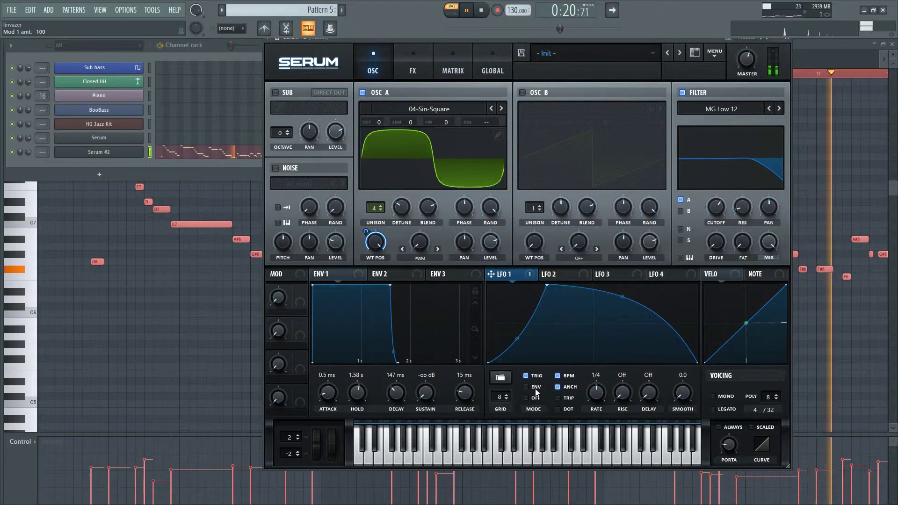
mouse_move(595, 398)
mouse_down()
mouse_move(593, 420)
mouse_move(591, 411)
mouse_up()
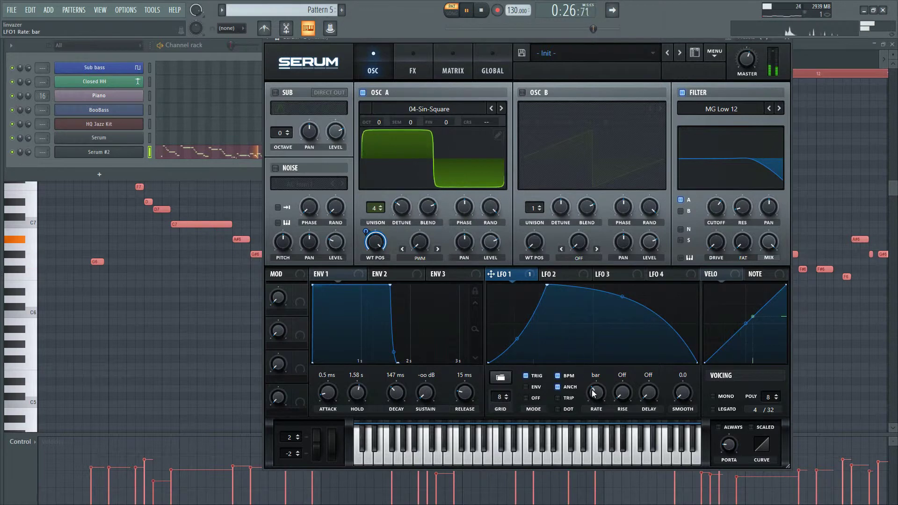
click(533, 398)
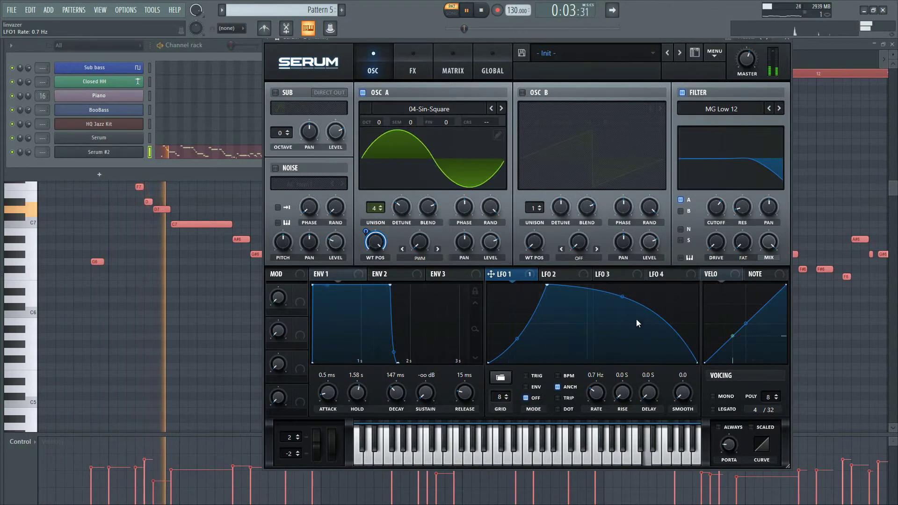
Curve LFO 1's fall inward, set its rate to 1.3 Hz, and move its peak close to the middle of the cycle
drag(622, 298, 622, 337)
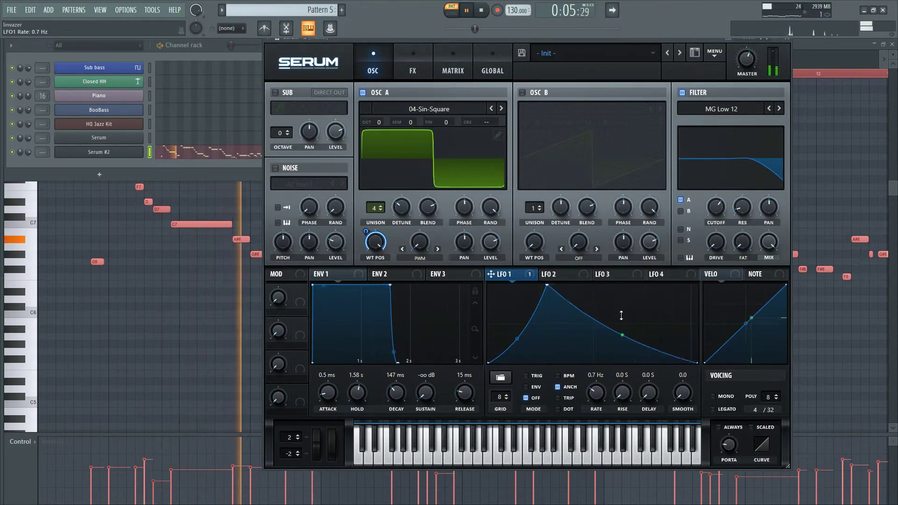
drag(598, 388, 600, 379)
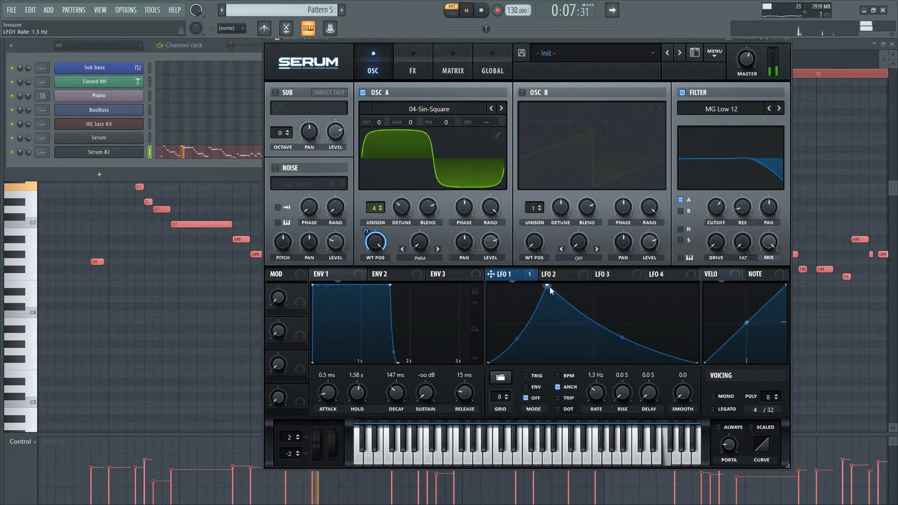
drag(548, 284, 585, 281)
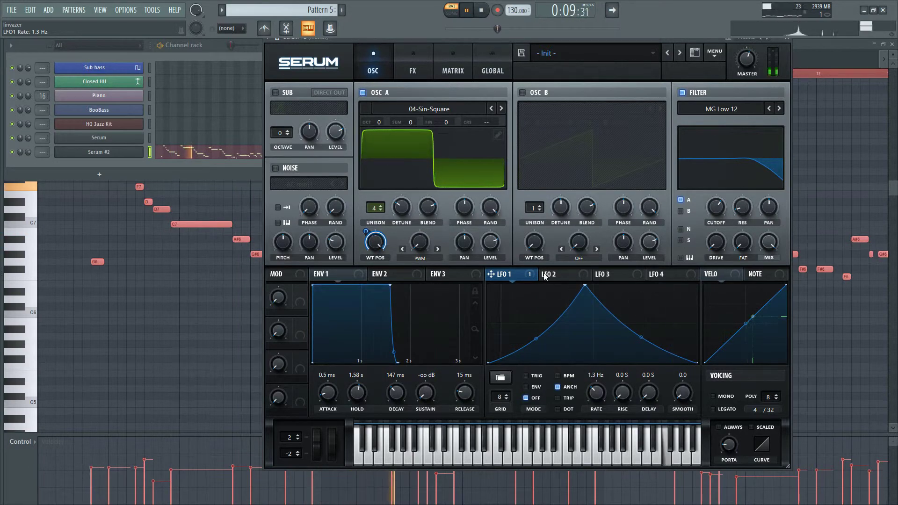
Lower oscillator A's PWM warp amount during playback, then raise it again past 90%
drag(431, 253, 428, 225)
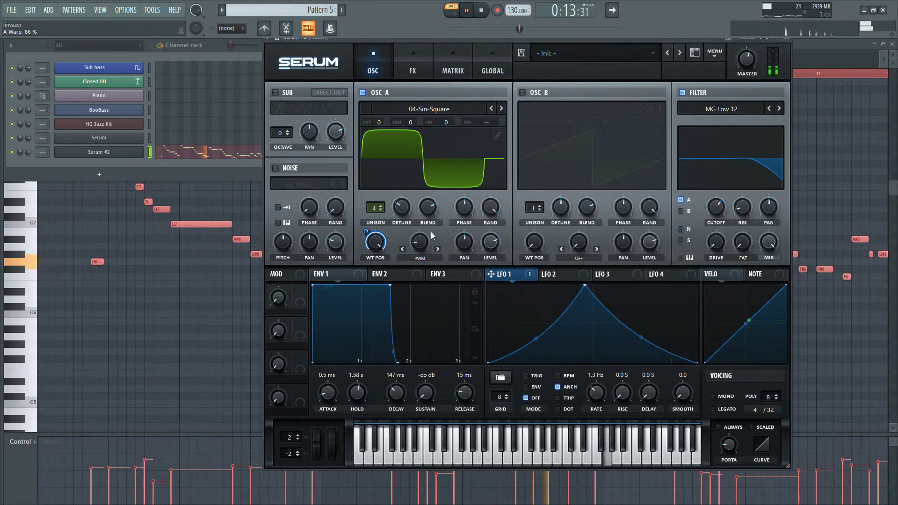
scroll(427, 243, up, 1)
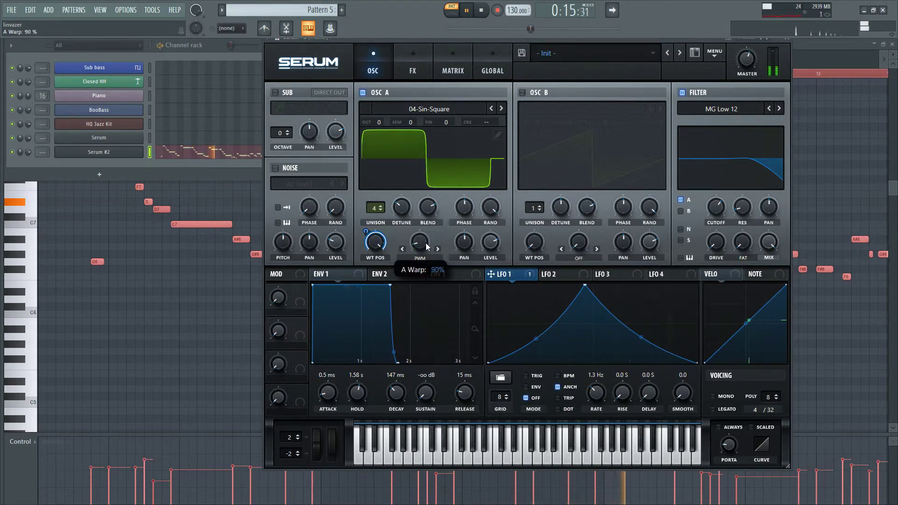
scroll(427, 243, up, 3)
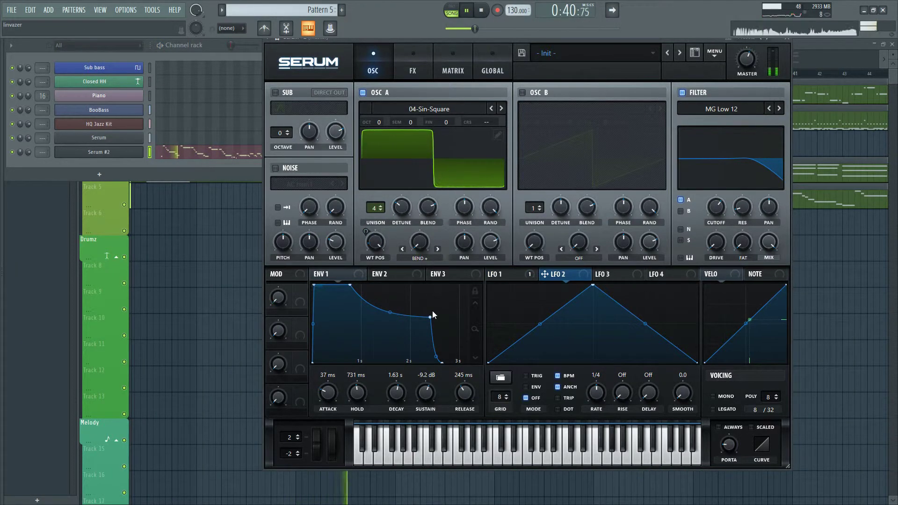
Shape envelope 1 during playback with hold 0.0 ms, decay 680 ms, sustain -27.0 dB and release 193 ms
drag(419, 331, 371, 320)
drag(350, 284, 283, 273)
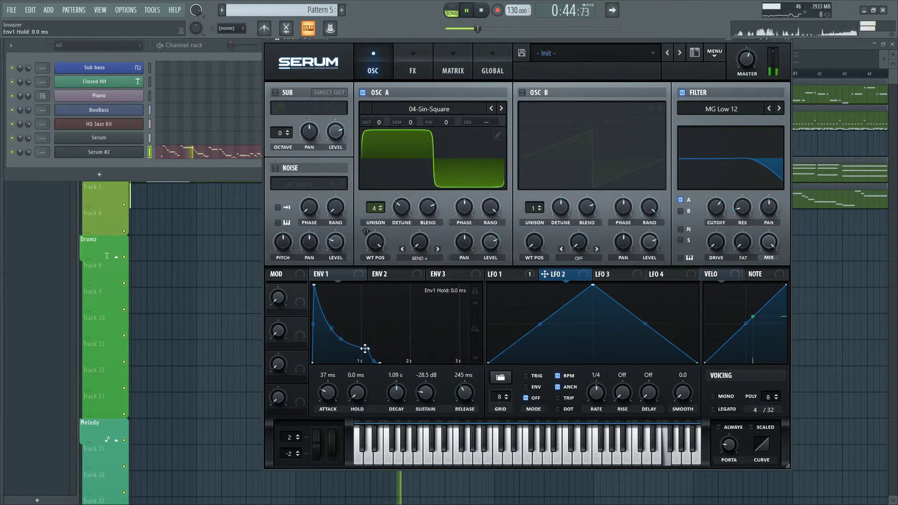
drag(371, 348, 396, 323)
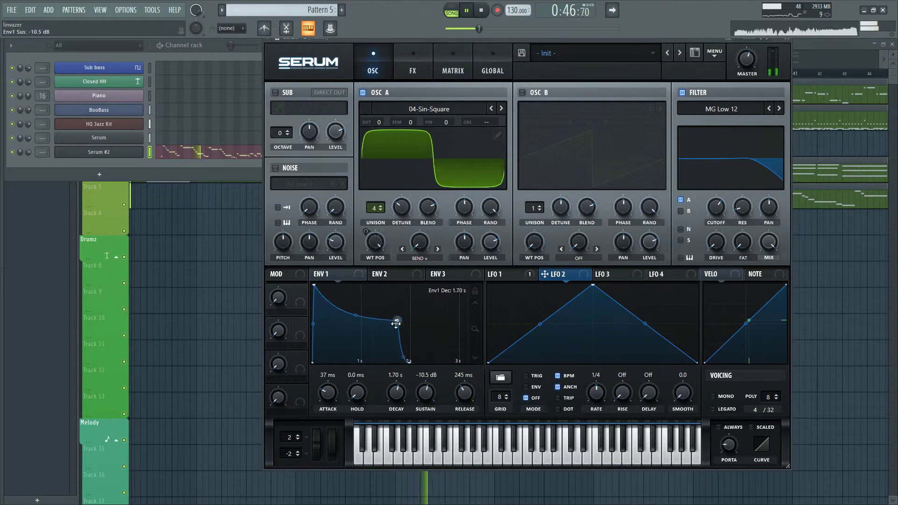
drag(458, 396, 469, 392)
drag(393, 324, 398, 343)
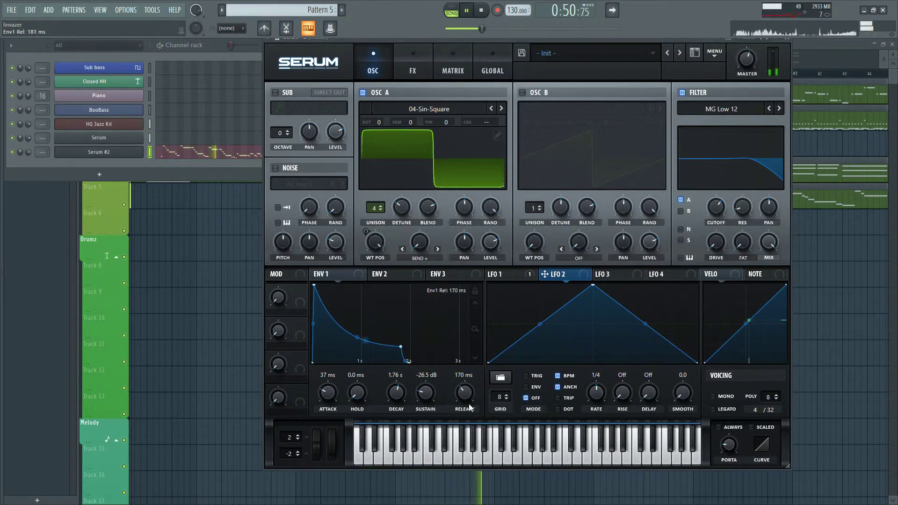
drag(469, 405, 467, 399)
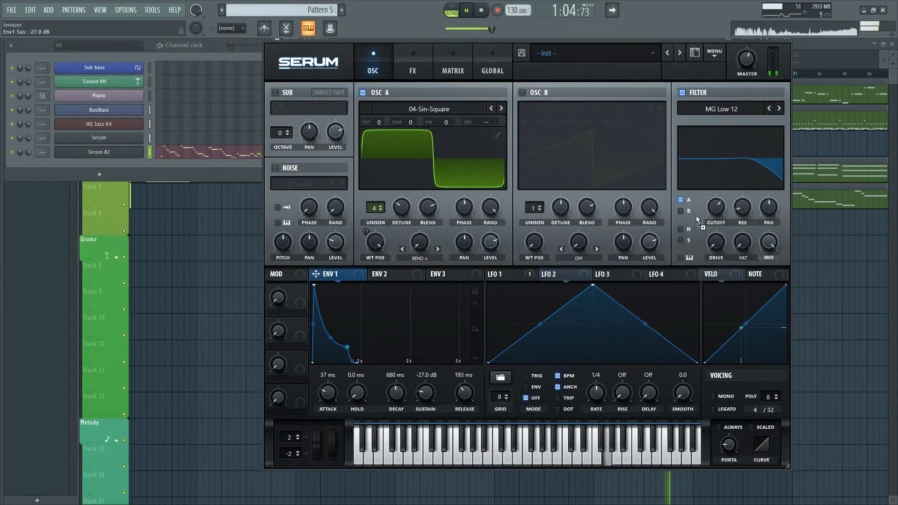
Assign envelope 1 to the filter cutoff, restart playback, and lower the cutoff to 80 Hz
drag(713, 209, 713, 207)
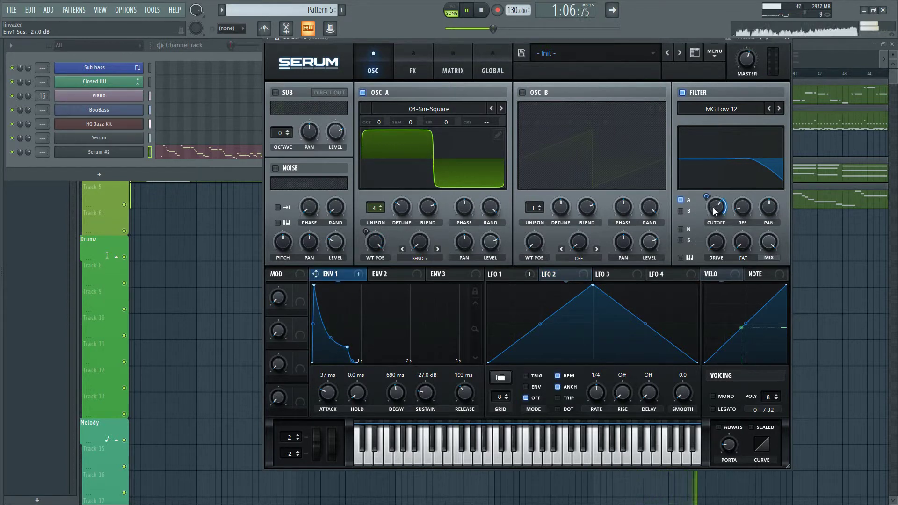
key(space)
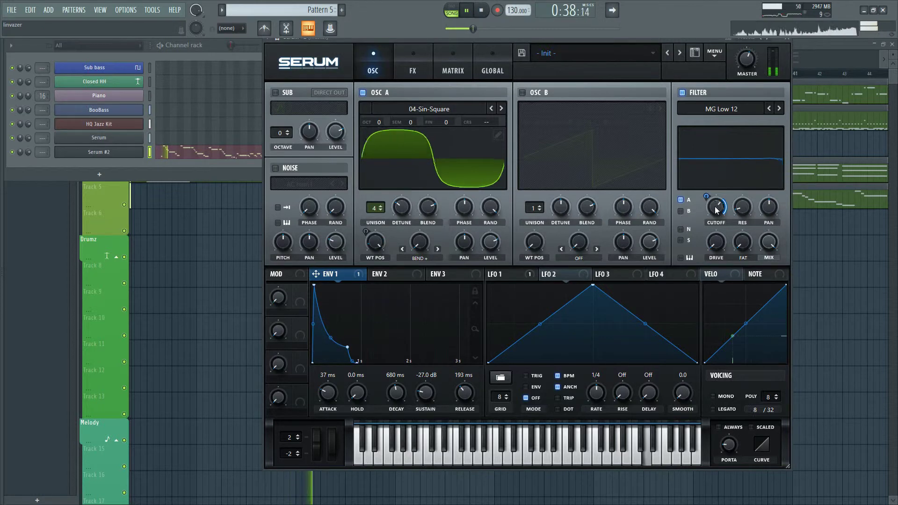
mouse_move(714, 220)
drag(706, 211, 707, 195)
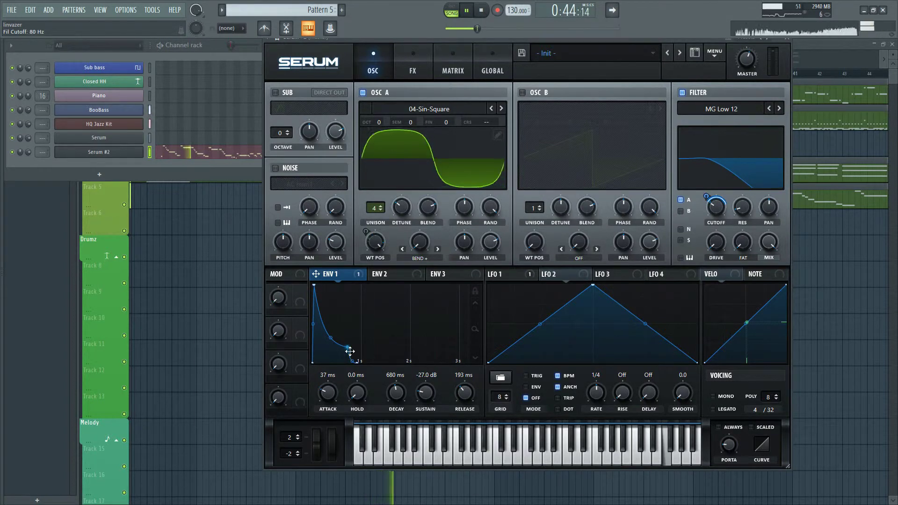
Set envelope 1's decay to 1.63 s and sustain to -19.9 dB, and lower the filter cutoff to 33 Hz
drag(348, 348, 394, 345)
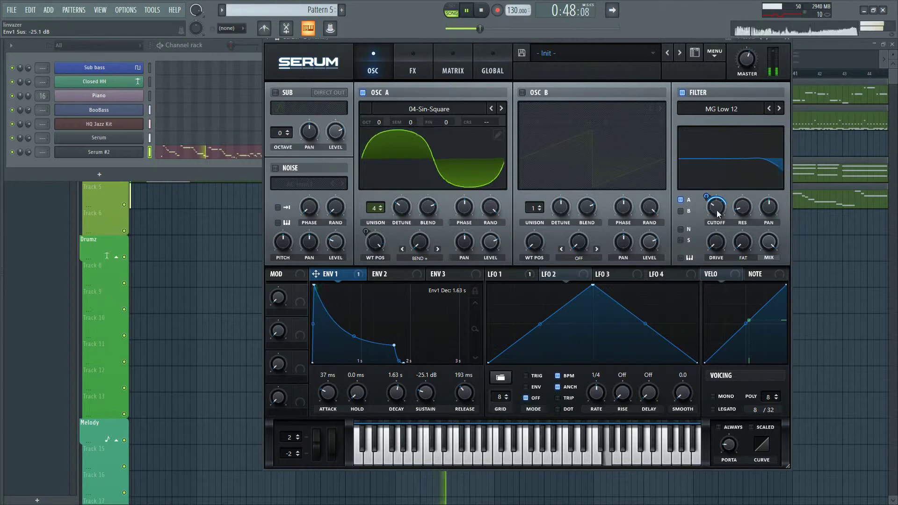
drag(718, 212, 711, 194)
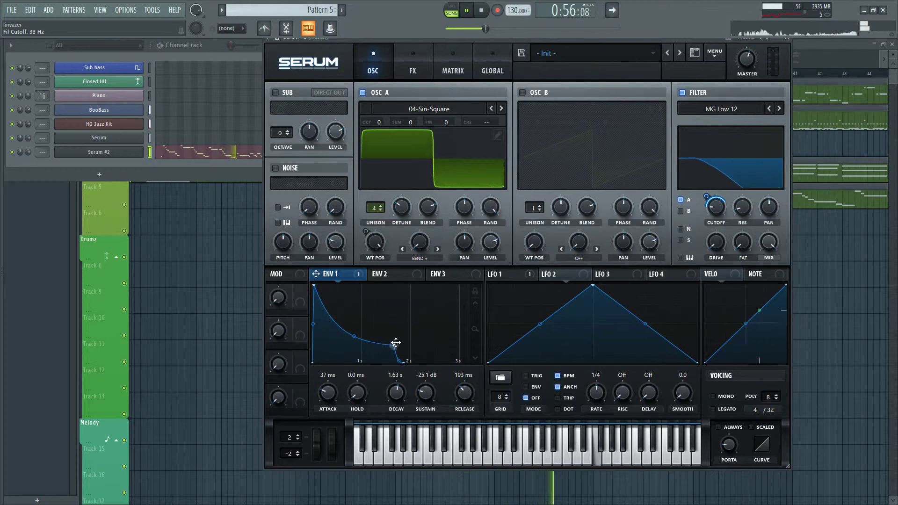
drag(394, 345, 394, 338)
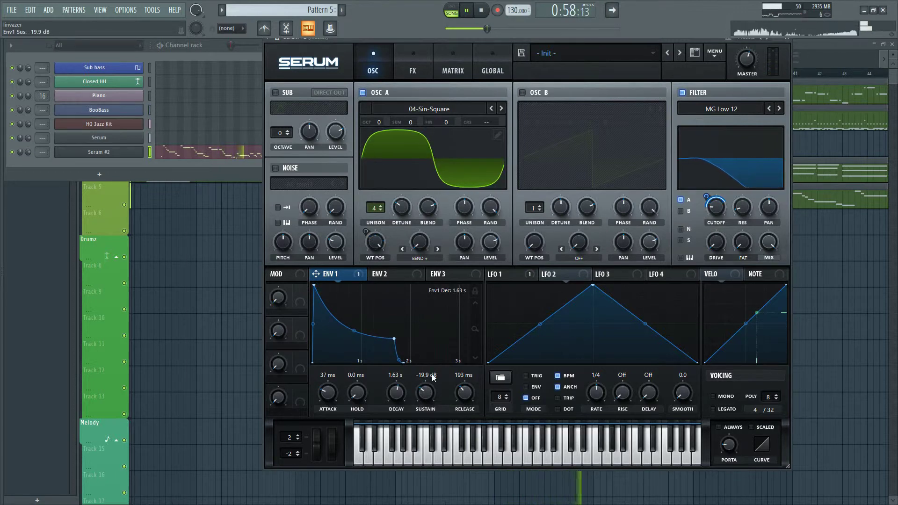
Close Serum, check Pattern 6's notes in the piano roll and channel rack, and return to the playlist
click(786, 41)
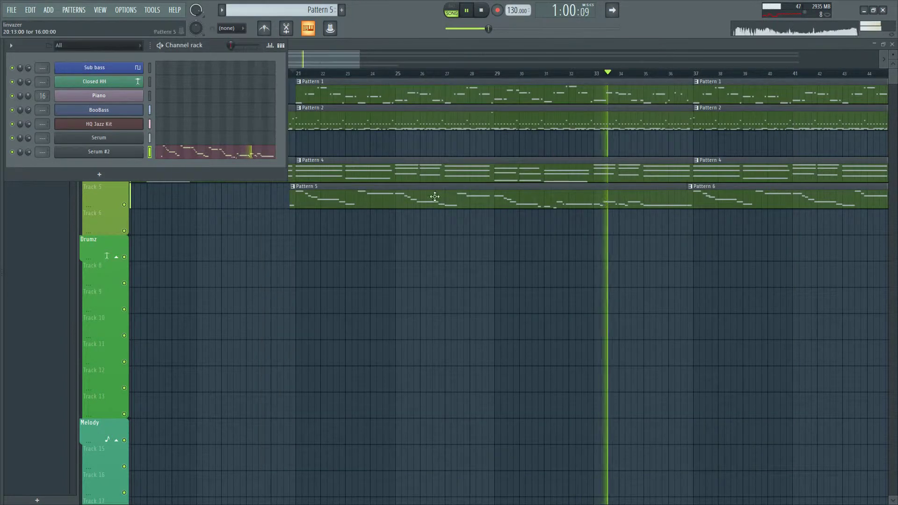
key(F6)
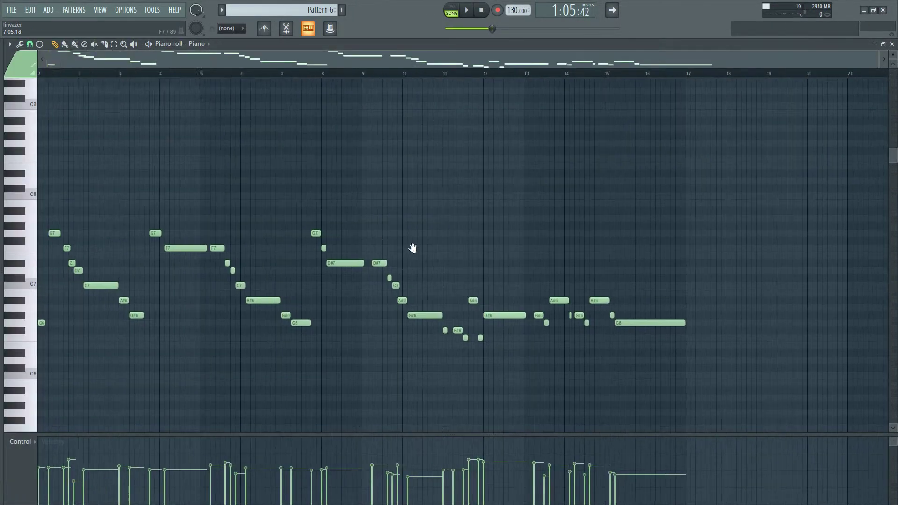
key(F6)
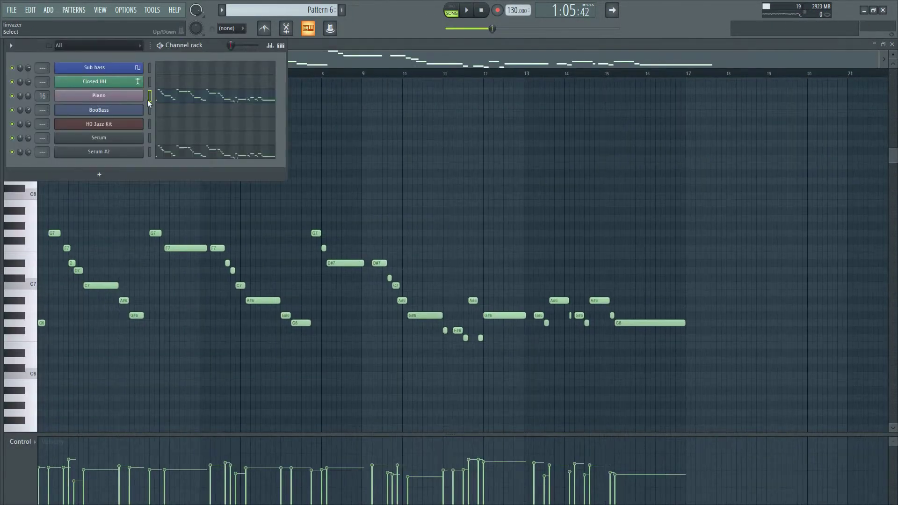
key(F5)
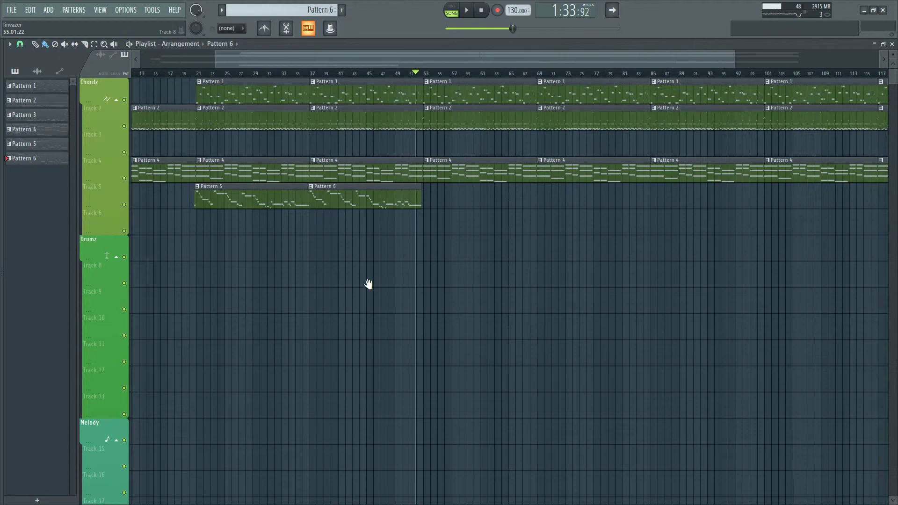
Paste copies of the Pattern 5 and Pattern 6 clips on track 5, starting just before bar 117
scroll(368, 284, left, 3)
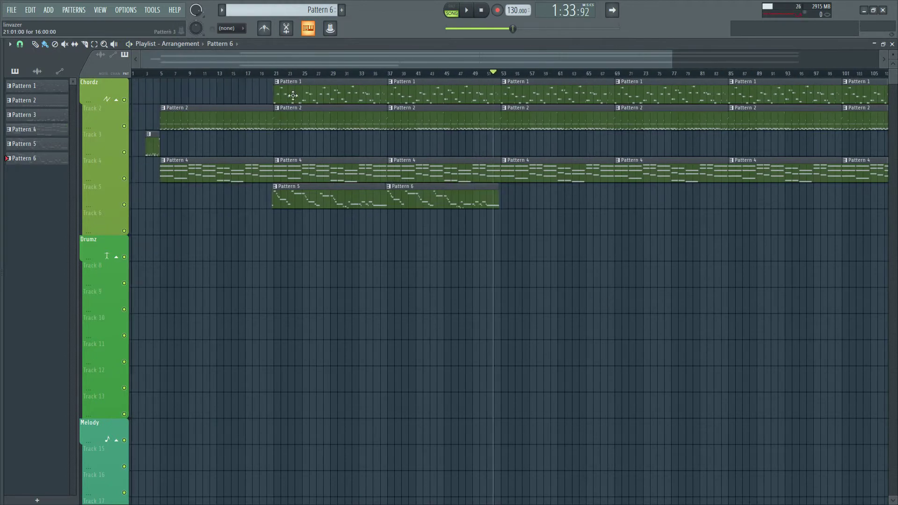
scroll(569, 261, down, 3)
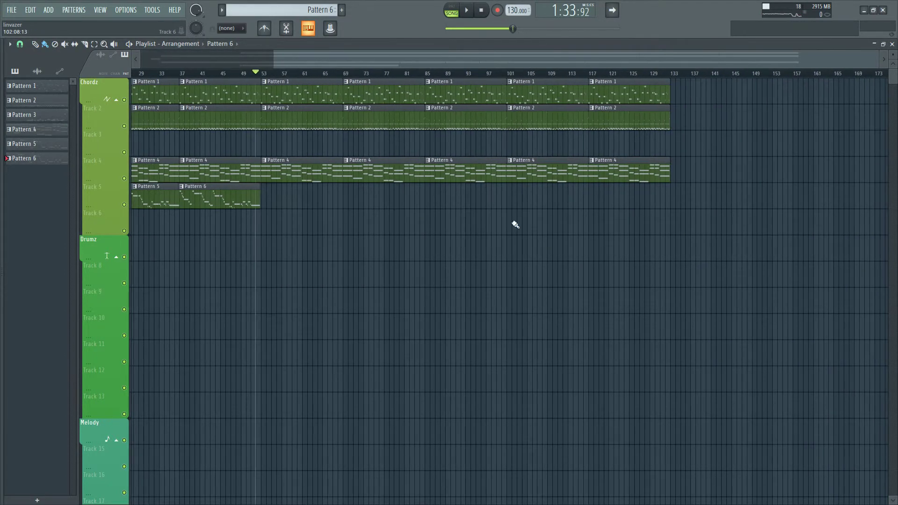
scroll(512, 224, up, 2)
key(ctrl+v)
scroll(631, 327, up, 4)
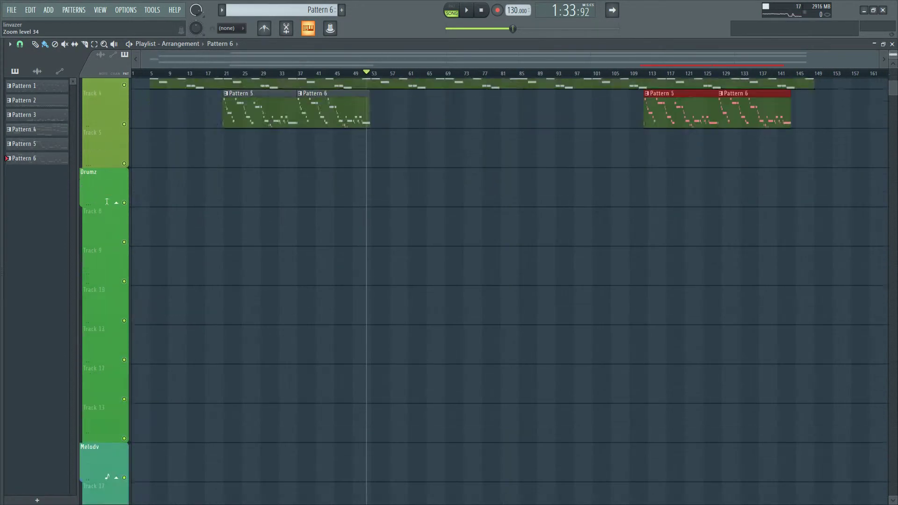
scroll(489, 257, up, 4)
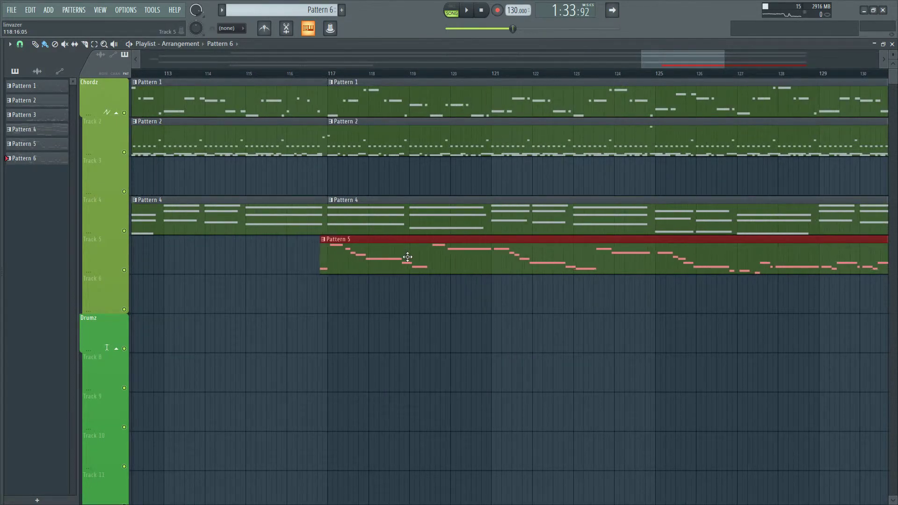
Start playback from bar 133 and delete the Pattern 1 and Pattern 2 clips that start there
key(space)
scroll(407, 257, down, 4)
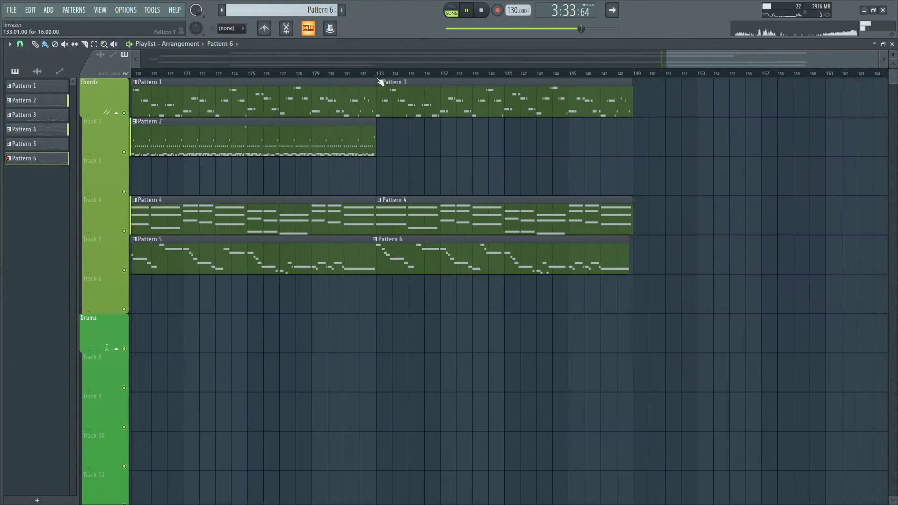
click(380, 74)
scroll(381, 198, up, 4)
scroll(311, 333, down, 6)
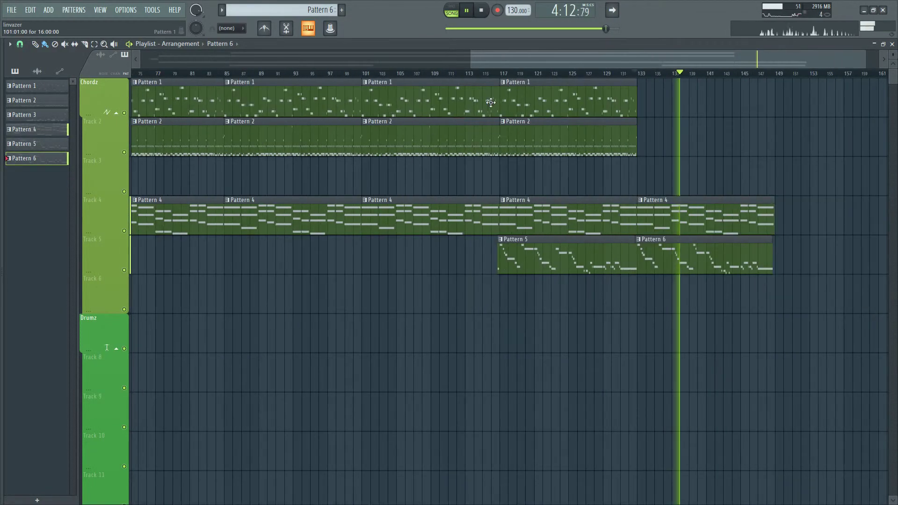
Make the Pattern 6 clip near bar 133 unique so it becomes a separate pattern
scroll(501, 280, up, 4)
scroll(641, 281, down, 2)
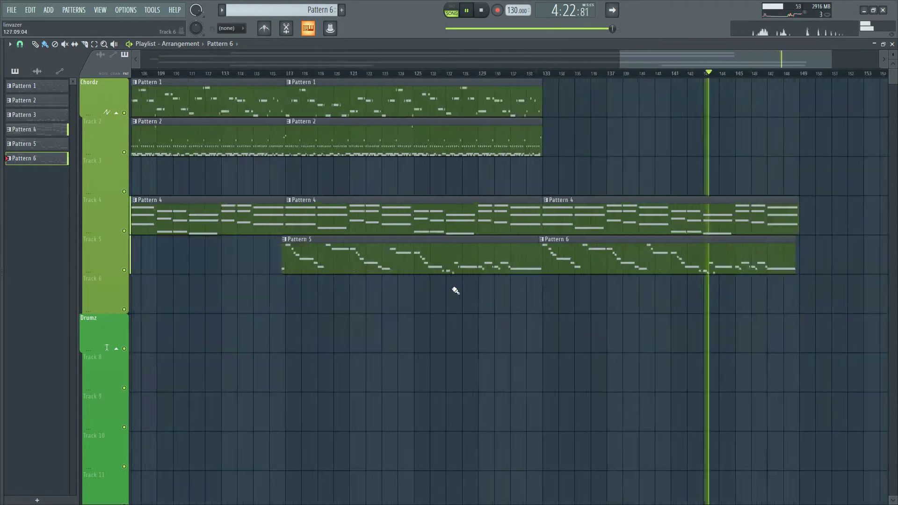
scroll(455, 291, down, 2)
click(518, 241)
click(538, 275)
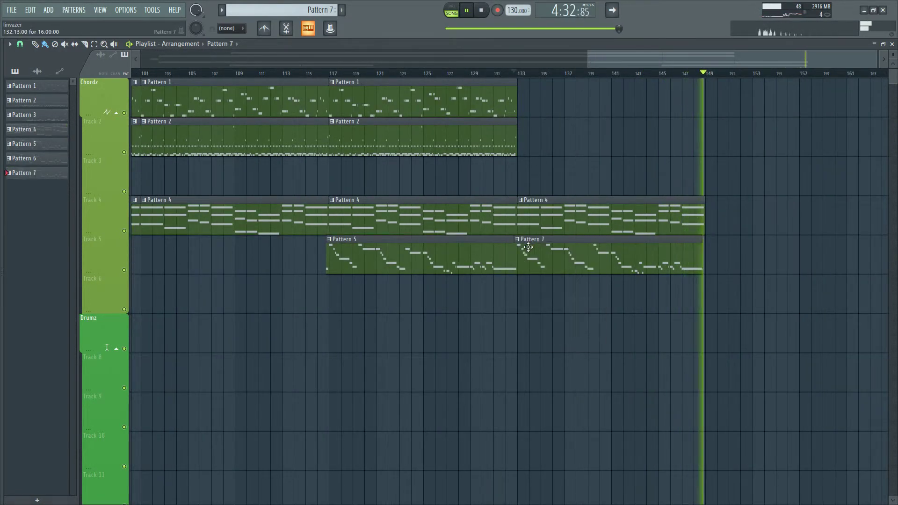
Restart playback ahead of bar 133 to audition the transition into the stripped-back ending
key(space)
click(747, 55)
key(F6)
key(space)
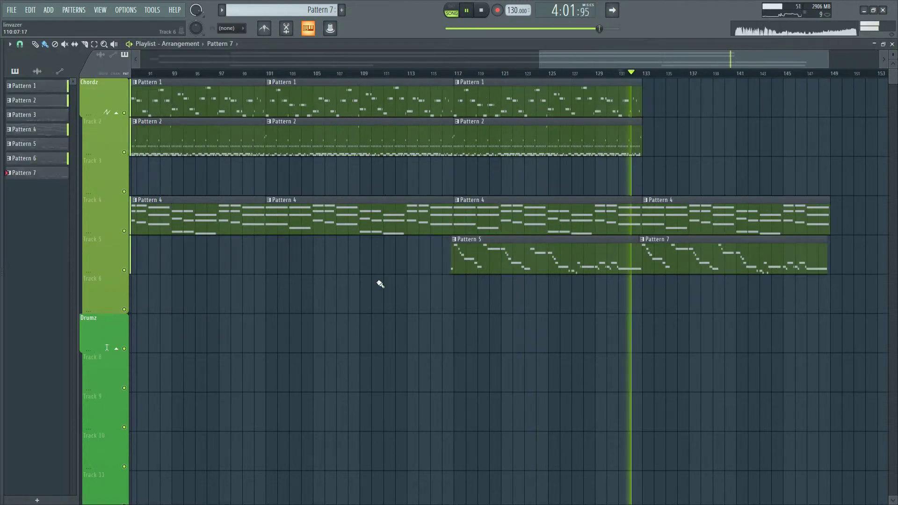
Make the last Pattern 2 clip, starting at bar 117 on track 2, a unique pattern and open it for editing
scroll(721, 310, up, 5)
scroll(220, 181, down, 2)
right_click(280, 126)
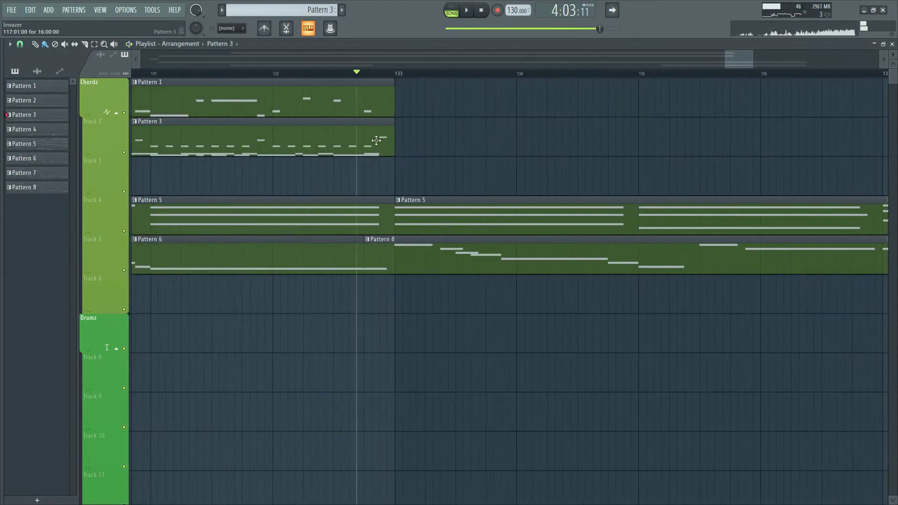
double_click(376, 141)
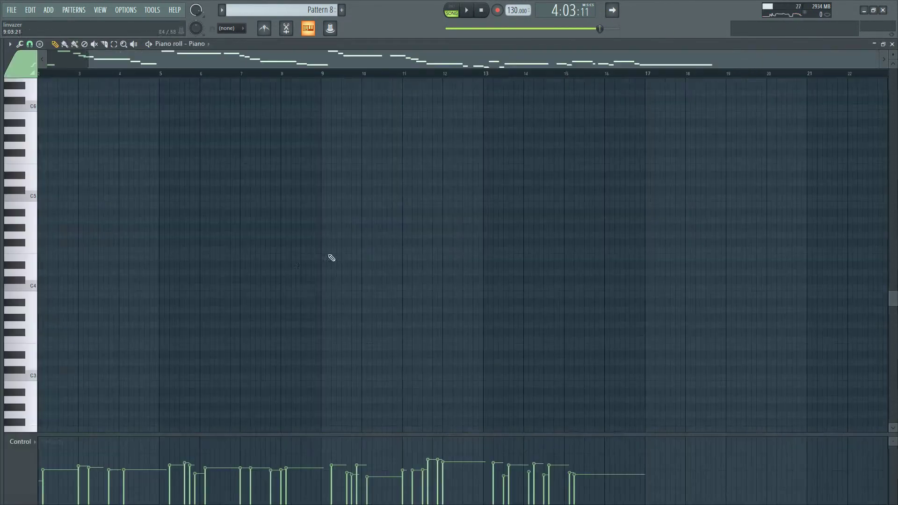
Audition the Pattern 8 melody in the piano roll, look at the Piano channel's Keyscape instrument, and select all notes
key(space)
scroll(386, 463, up, 10)
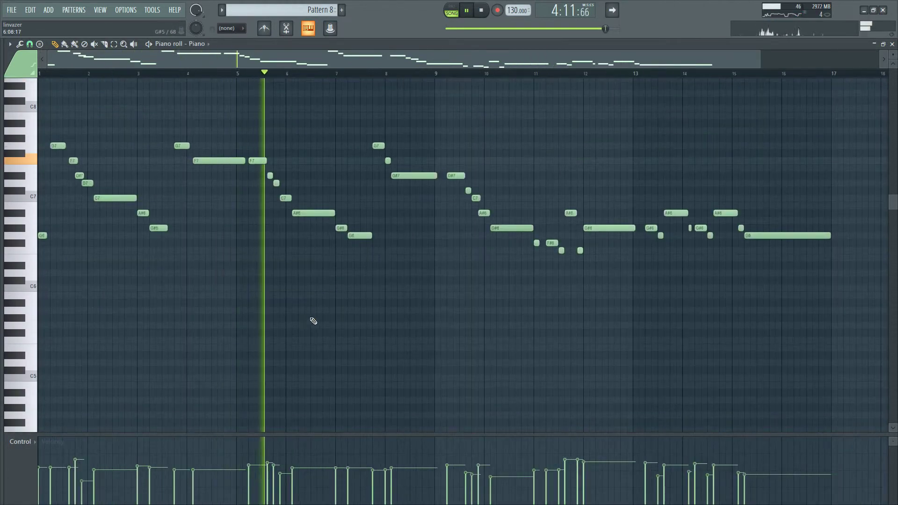
key(F6)
click(99, 96)
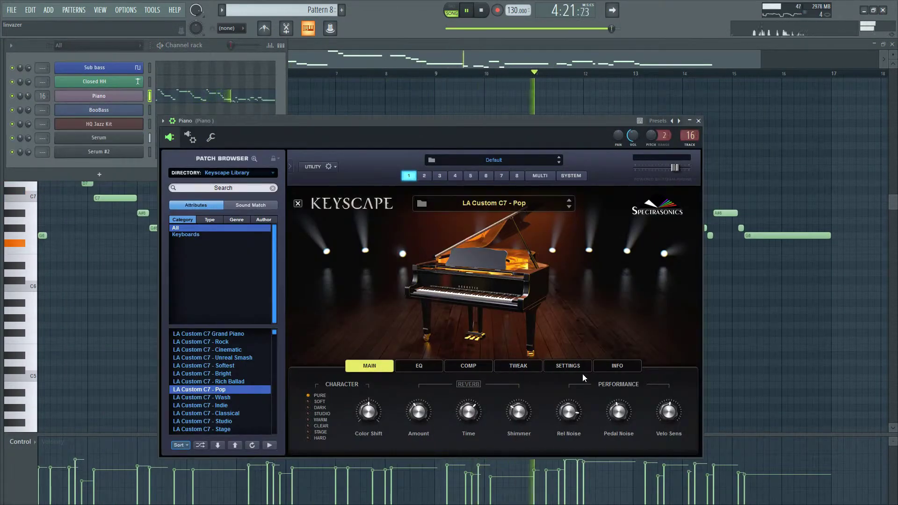
key(Escape)
key(F6)
key(ctrl+a)
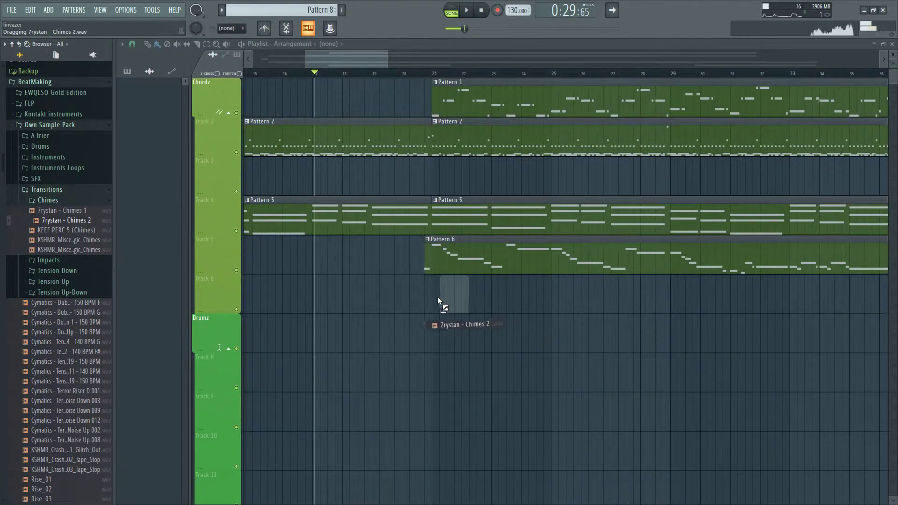
Add the 7rystan - Chimes 2 sample from the Transitions folder to track 6, starting at bar 21
key(alt+F8)
drag(436, 297, 353, 286)
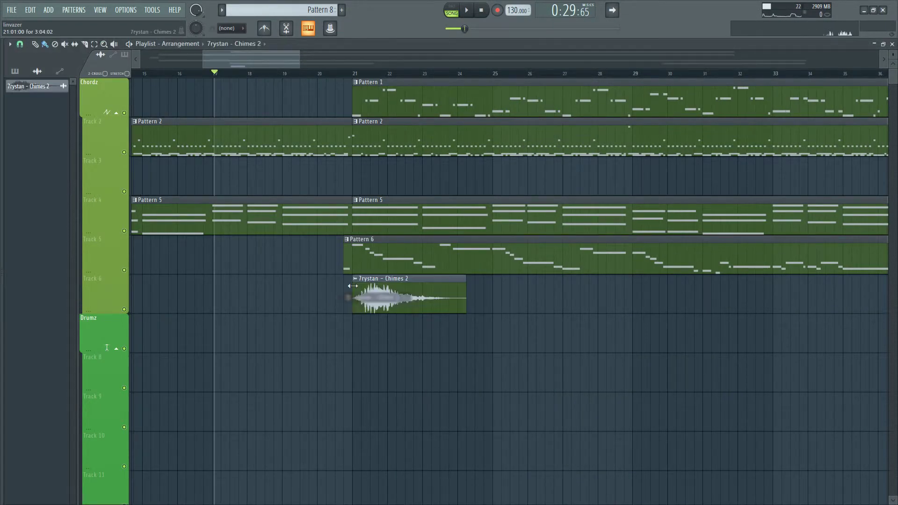
scroll(374, 290, up, 4)
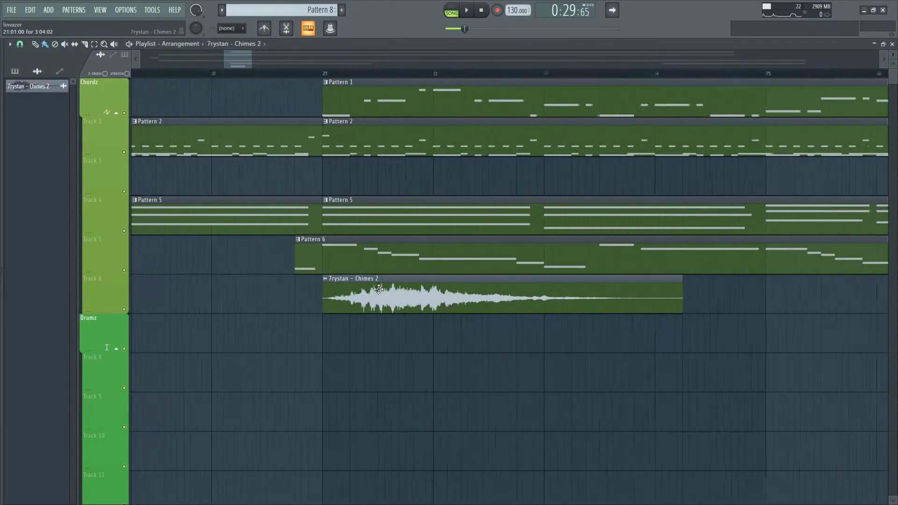
Audition the chimes from just before bar 21 and check the sample's channel volume setting
click(297, 71)
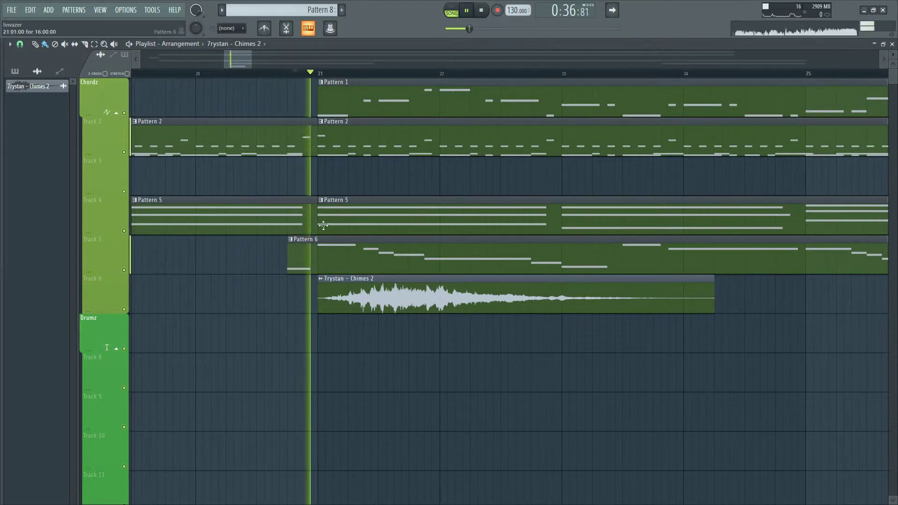
scroll(339, 286, down, 3)
double_click(327, 290)
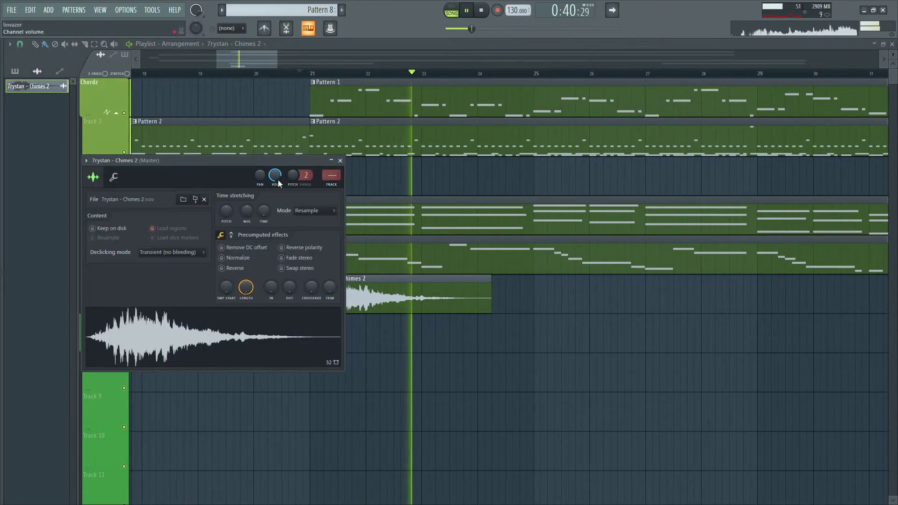
click(340, 160)
Route the chimes sample to mixer insert 10 and load Fruity send in its fifth effect slot
key(F9)
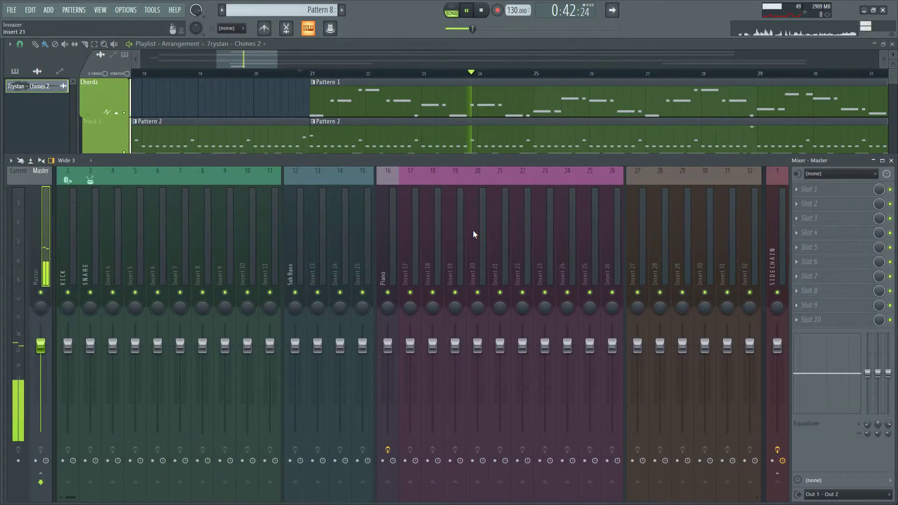
click(241, 251)
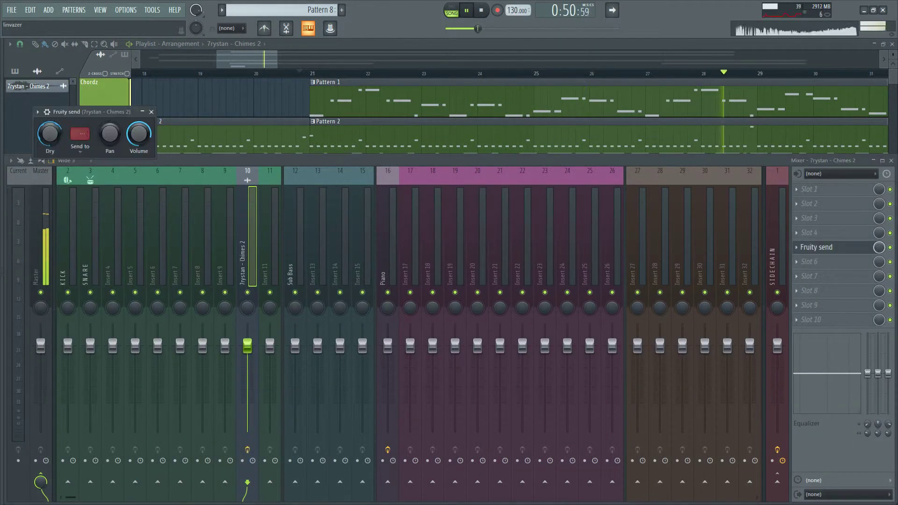
click(151, 112)
key(F9)
key(space)
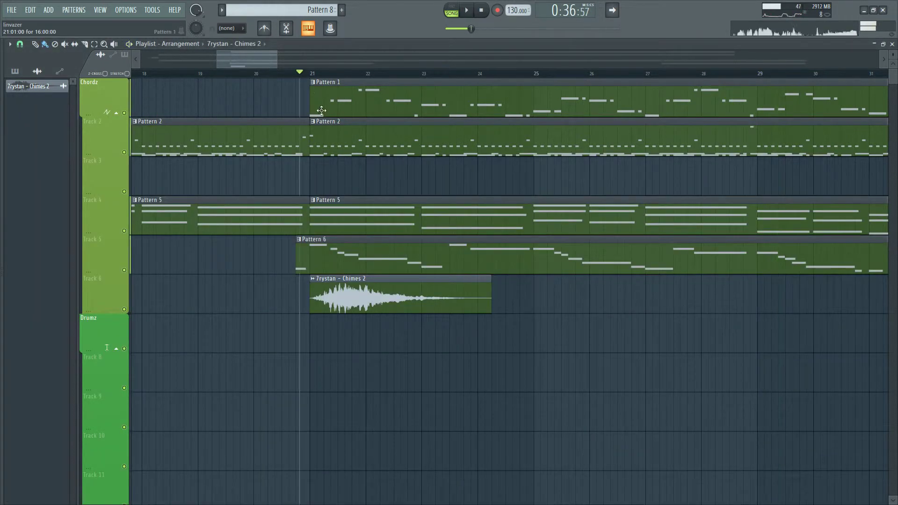
Create an automation clip for the chimes' send dry level from bar 21 to bar 24 and overlay it on the sample
drag(317, 83, 498, 80)
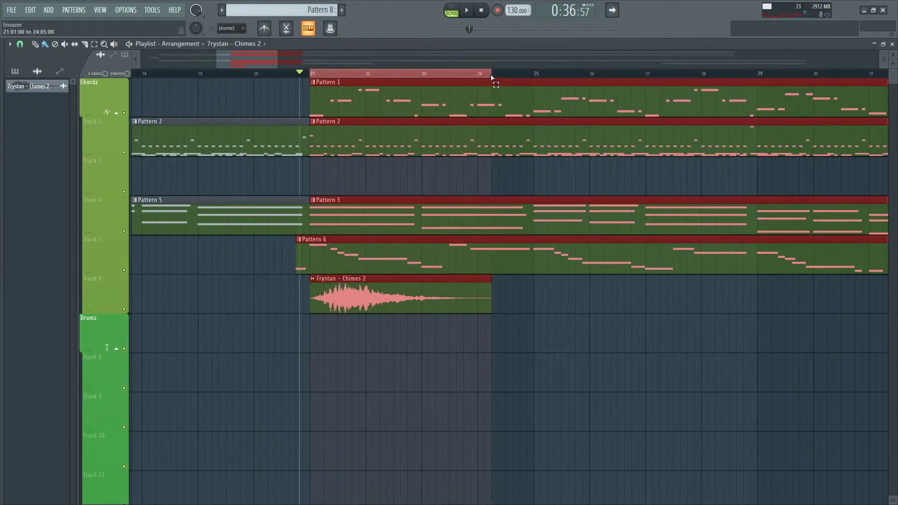
right_click(348, 40)
click(355, 90)
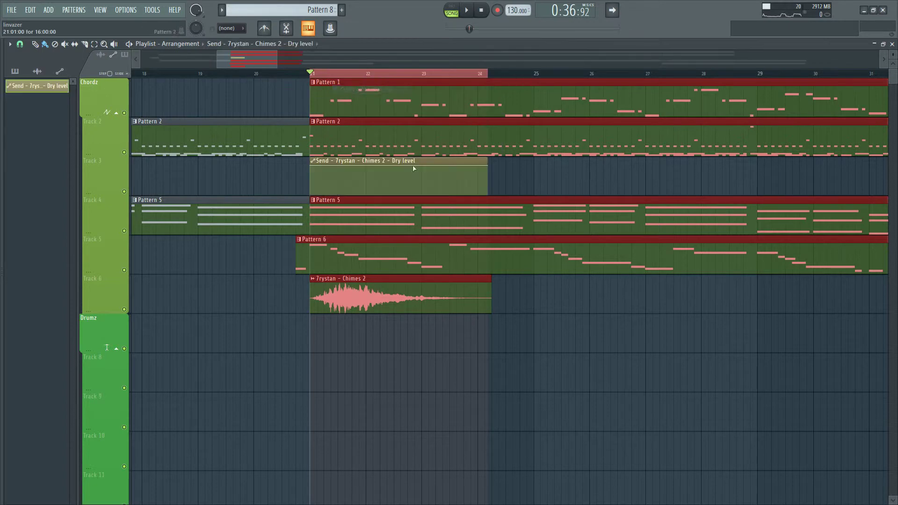
drag(391, 161, 388, 293)
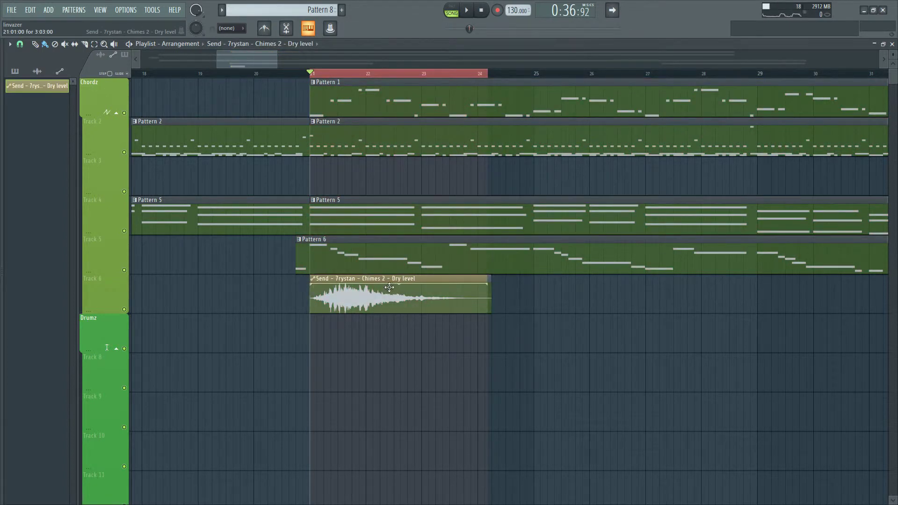
Shape the dry level automation as a curved fade from full level down to 0% just before bar 24
scroll(367, 288, up, 5)
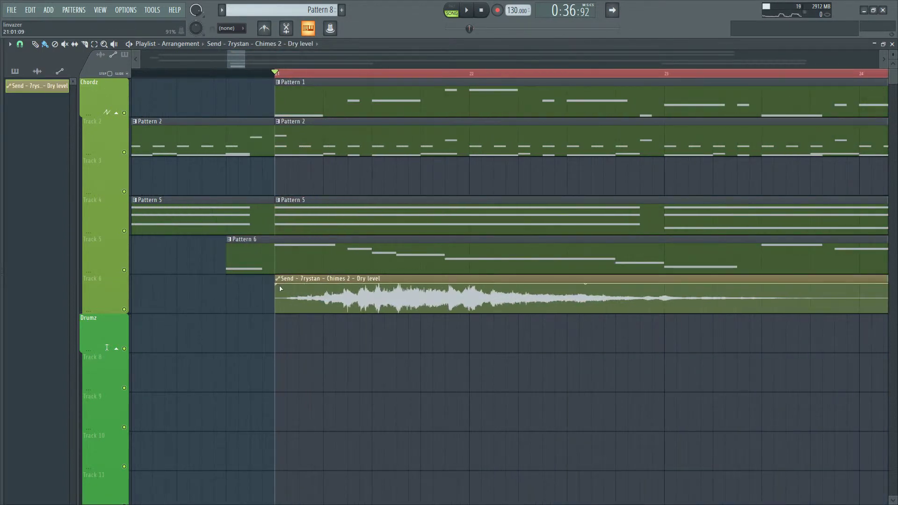
key(space)
key(space)
scroll(425, 300, up, 4)
drag(585, 259, 835, 345)
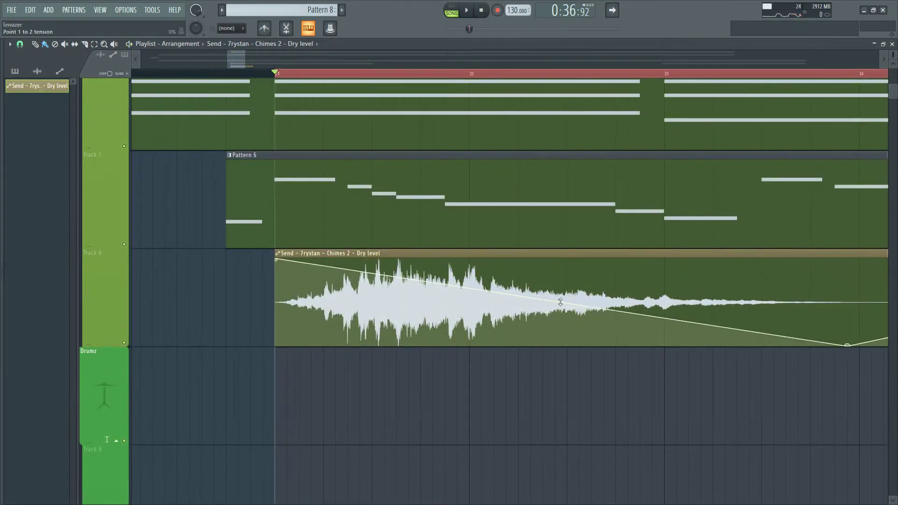
drag(560, 302, 560, 276)
Audition the chimes fade and trim the dry level automation clip to end near the end of the sample
key(space)
scroll(465, 362, down, 2)
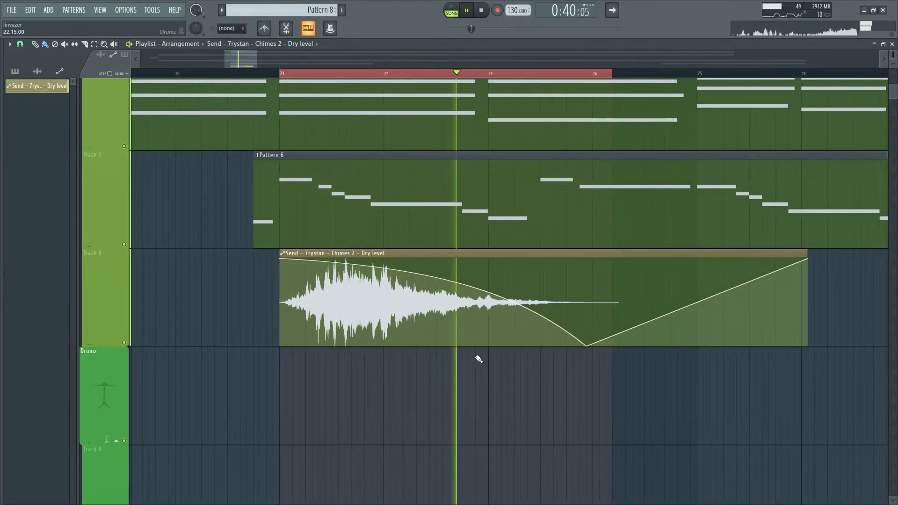
scroll(486, 350, down, 2)
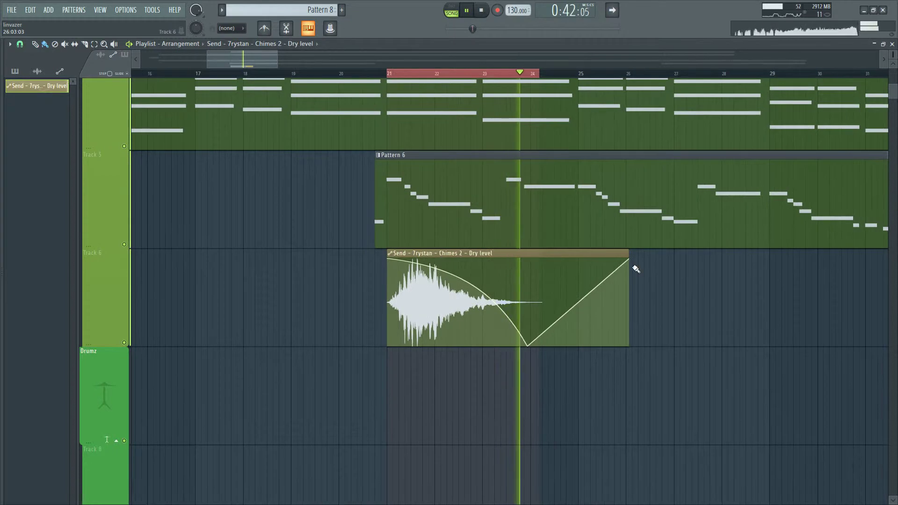
drag(629, 260, 535, 407)
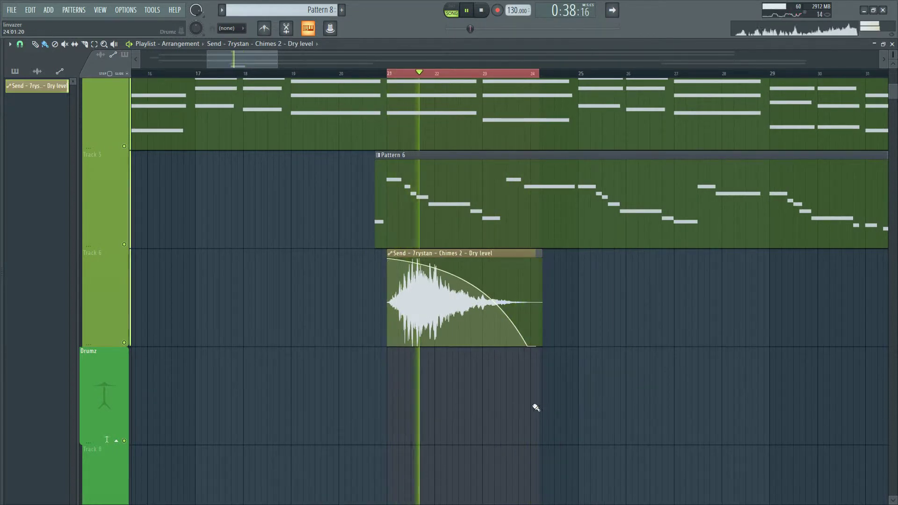
scroll(356, 341, down, 2)
key(space)
Play the song from bar 21 and examine the whole arrangement with the chimes transitions
scroll(356, 332, up, 3)
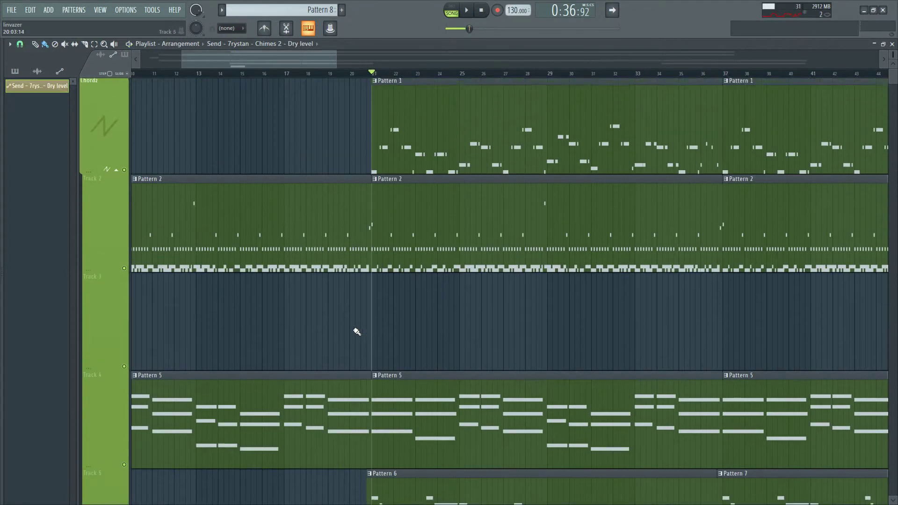
scroll(363, 286, down, 4)
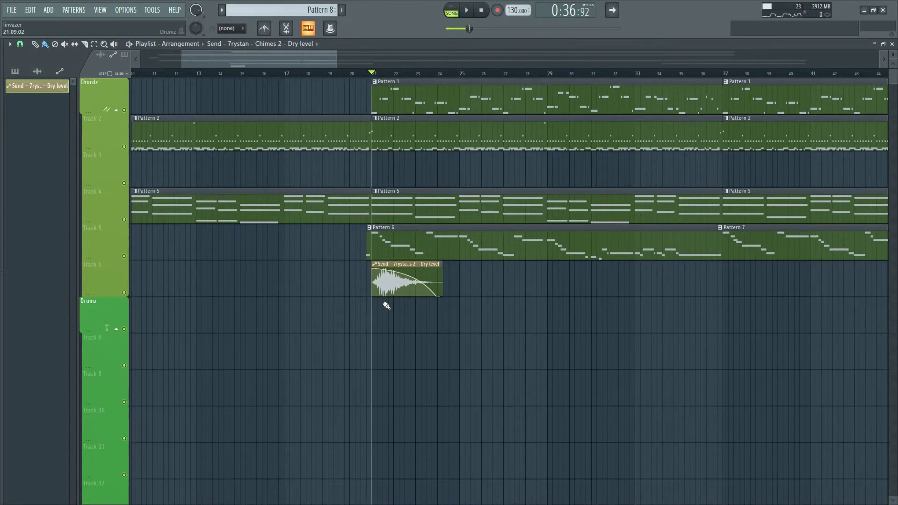
scroll(386, 305, down, 1)
key(space)
scroll(261, 361, right, 4)
scroll(293, 325, left, 2)
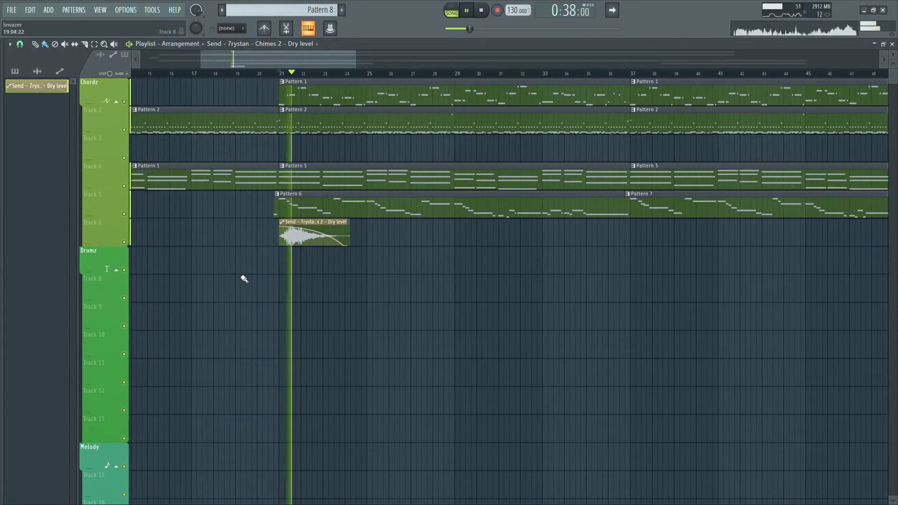
scroll(244, 278, down, 2)
scroll(310, 320, right, 1)
scroll(406, 327, left, 4)
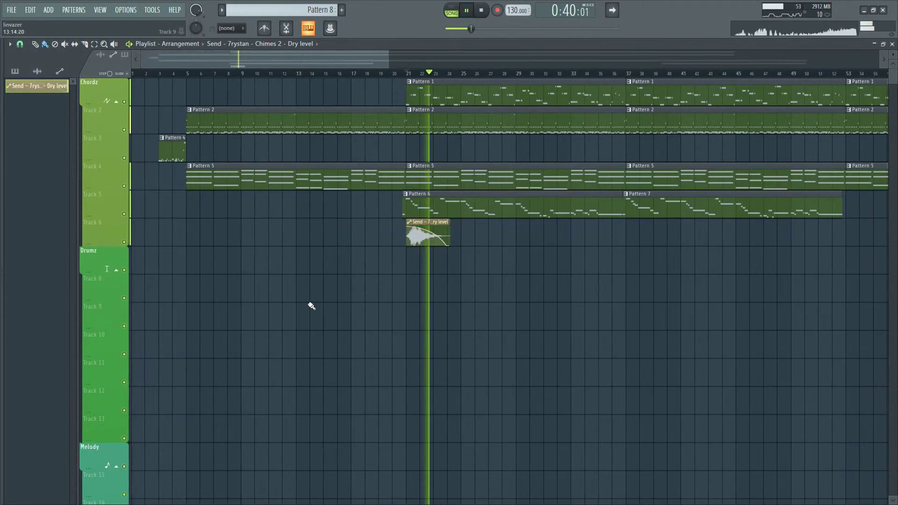
scroll(311, 306, down, 1)
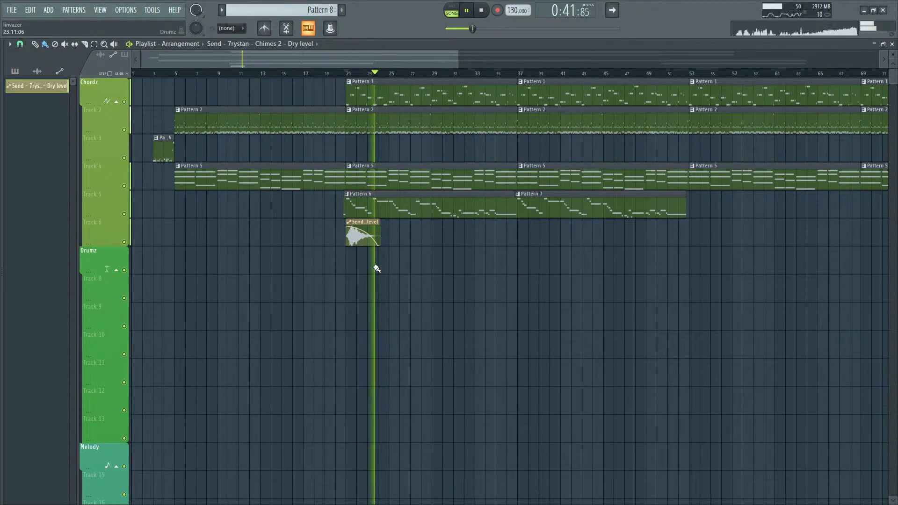
scroll(311, 254, right, 3)
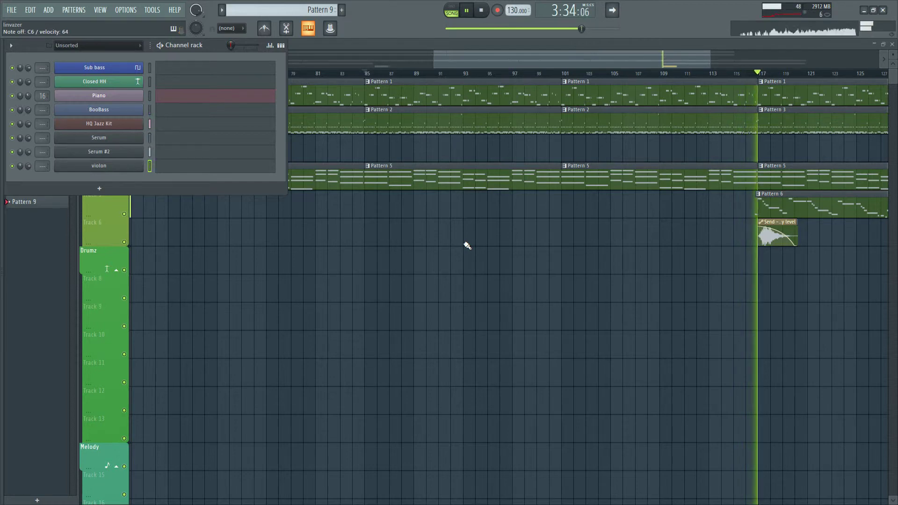
key(F6)
scroll(410, 237, down, 5)
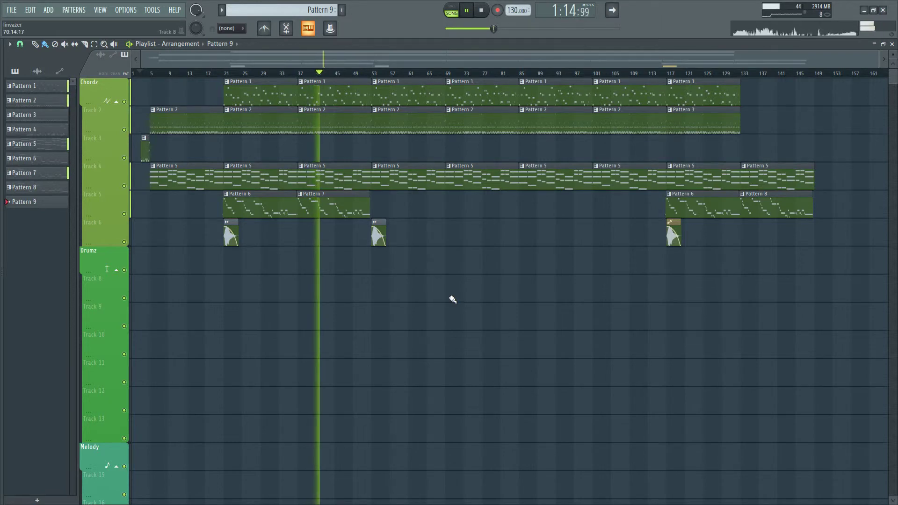
Examine the Piano channel's Keyscape window, its Pattern 9 piano roll and its miscellaneous channel settings during playback
key(F6)
click(121, 96)
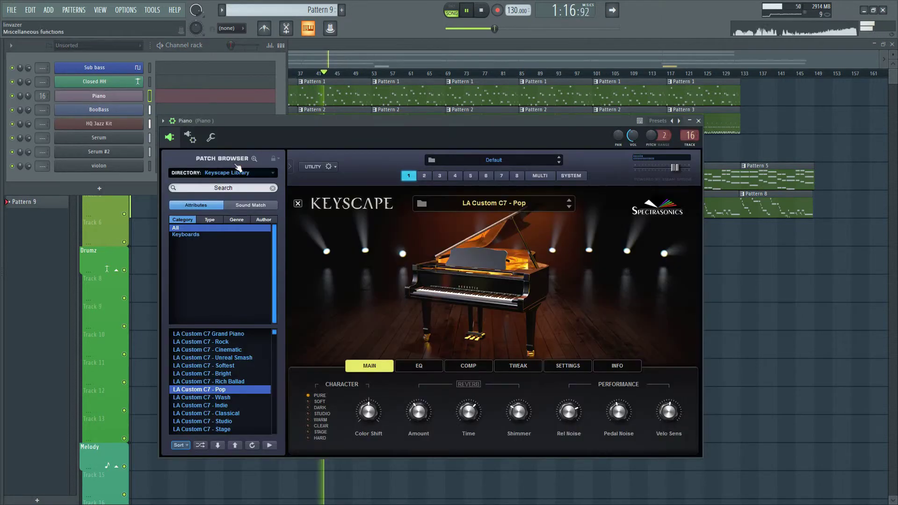
drag(319, 126, 439, 160)
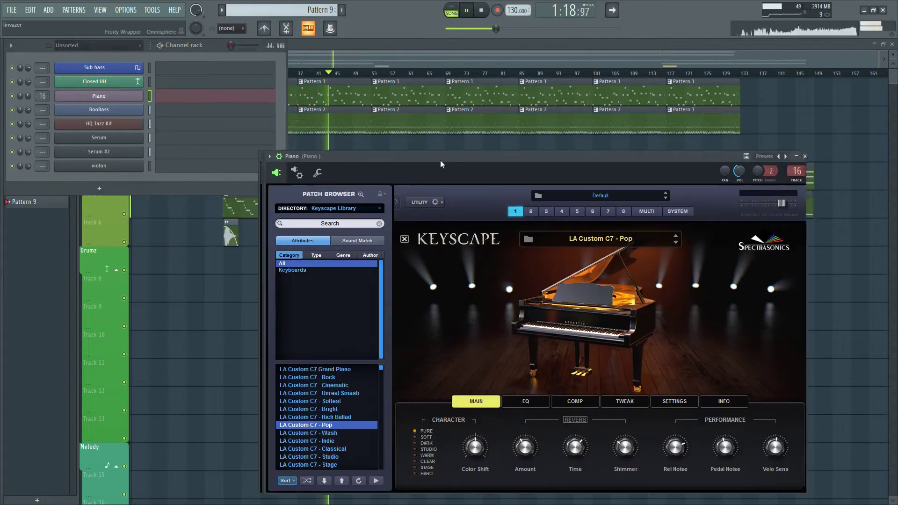
click(432, 135)
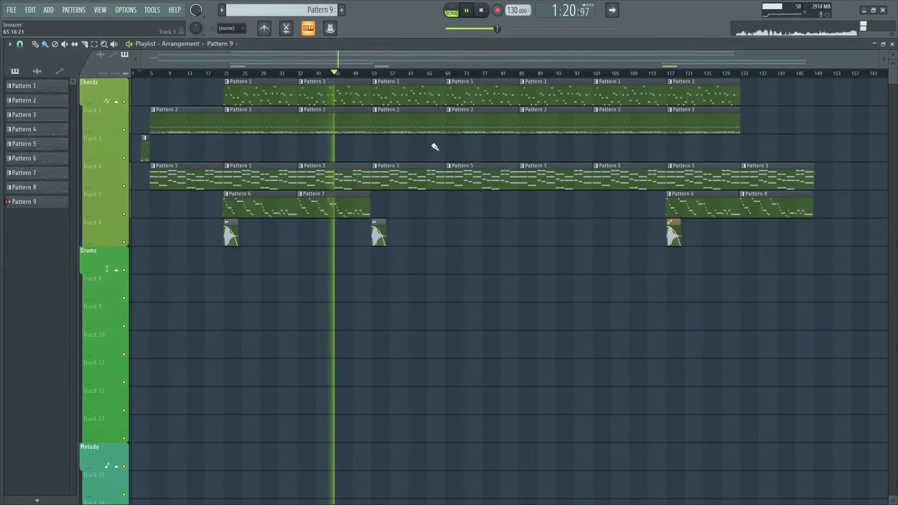
key(F7)
key(F6)
click(433, 136)
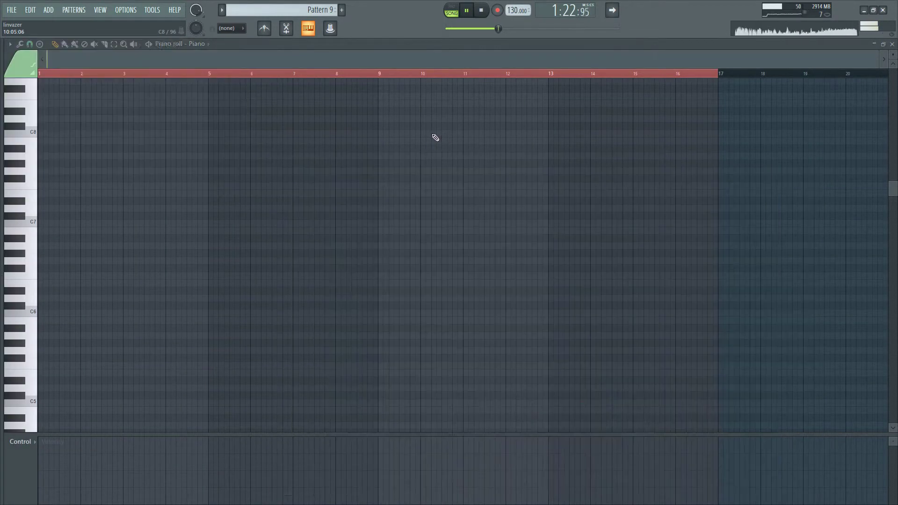
key(F5)
drag(352, 163, 383, 159)
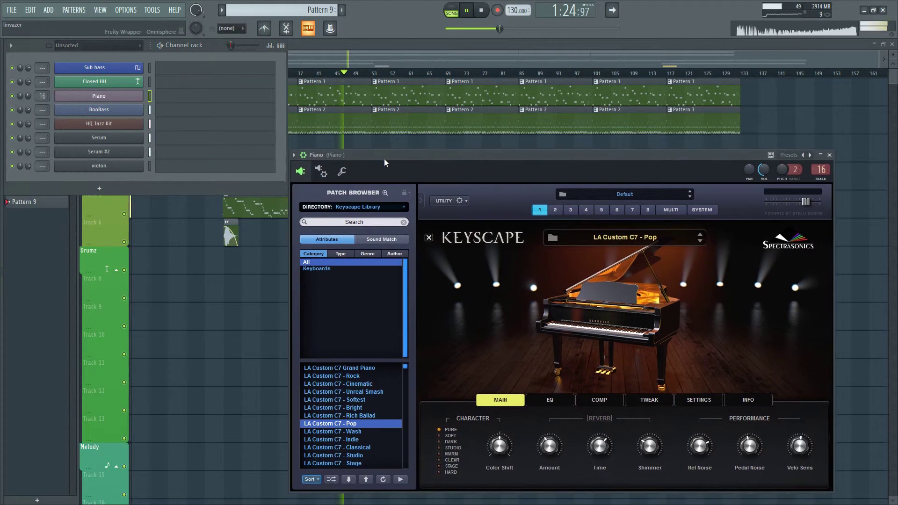
click(404, 64)
click(421, 140)
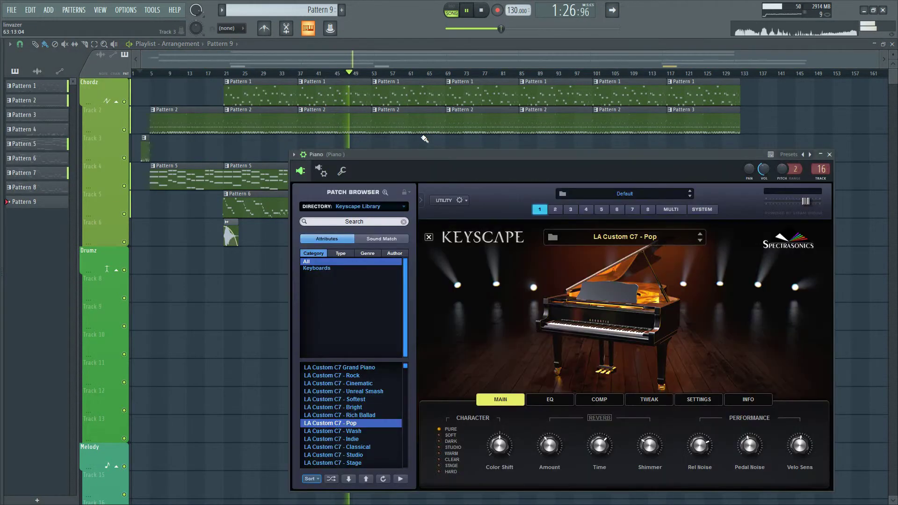
click(332, 163)
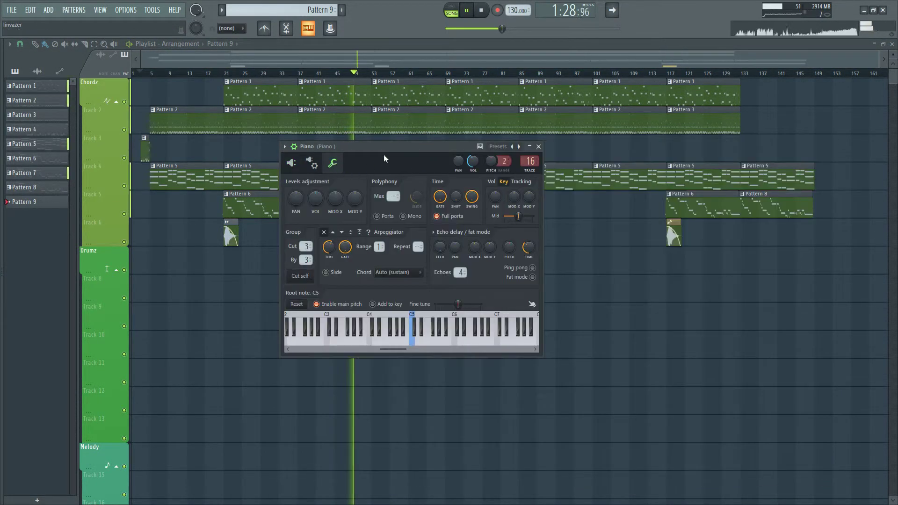
drag(383, 149, 505, 271)
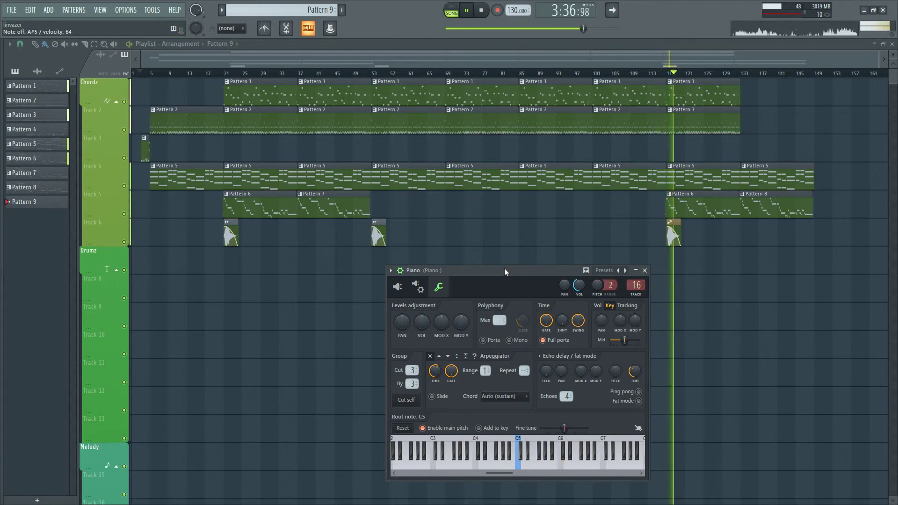
Examine the clips of the ending section between bars 117 and 149 during playback
drag(635, 138, 577, 340)
scroll(625, 236, up, 5)
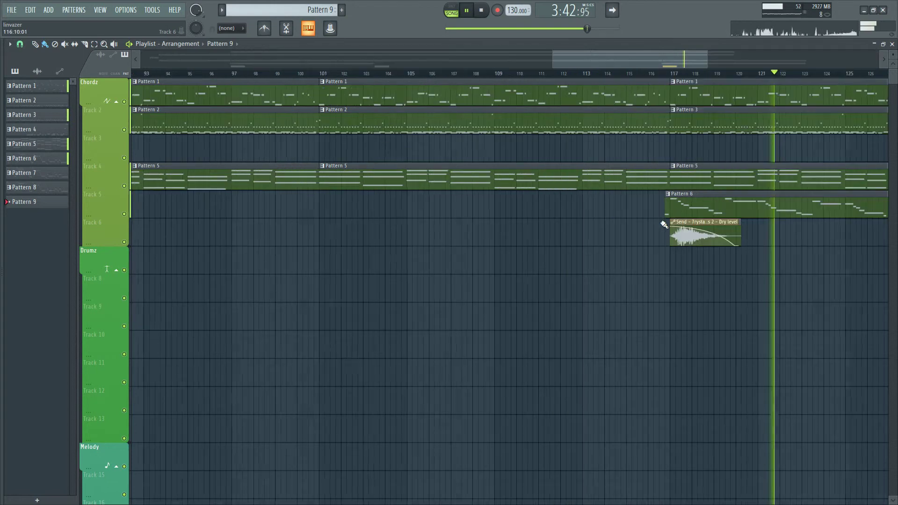
scroll(761, 244, up, 3)
drag(796, 243, 511, 334)
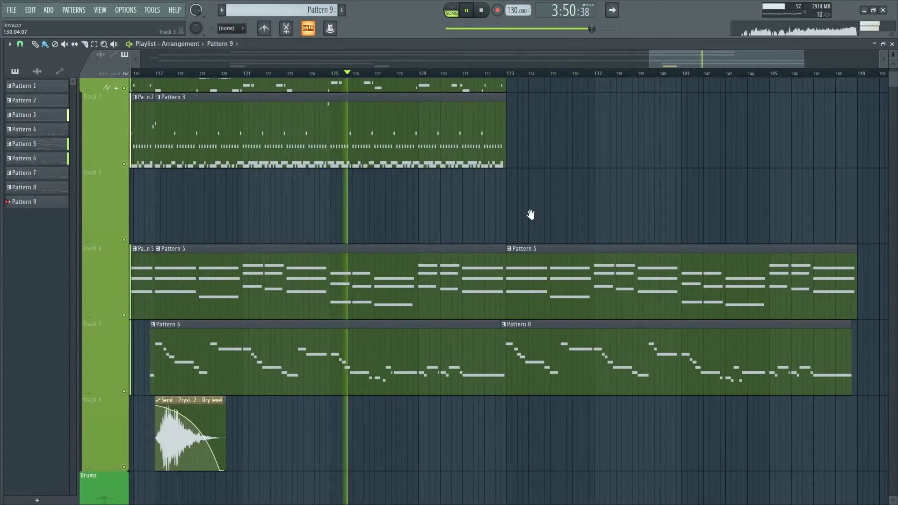
drag(530, 214, 321, 144)
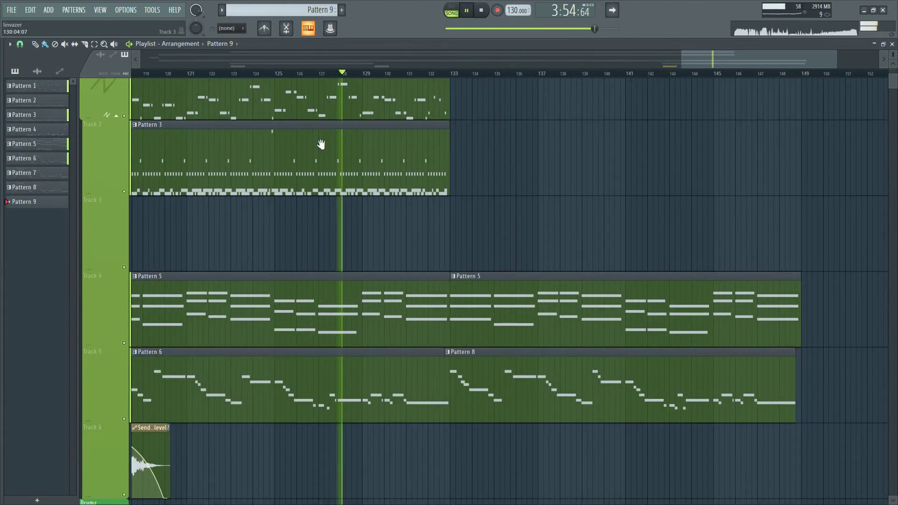